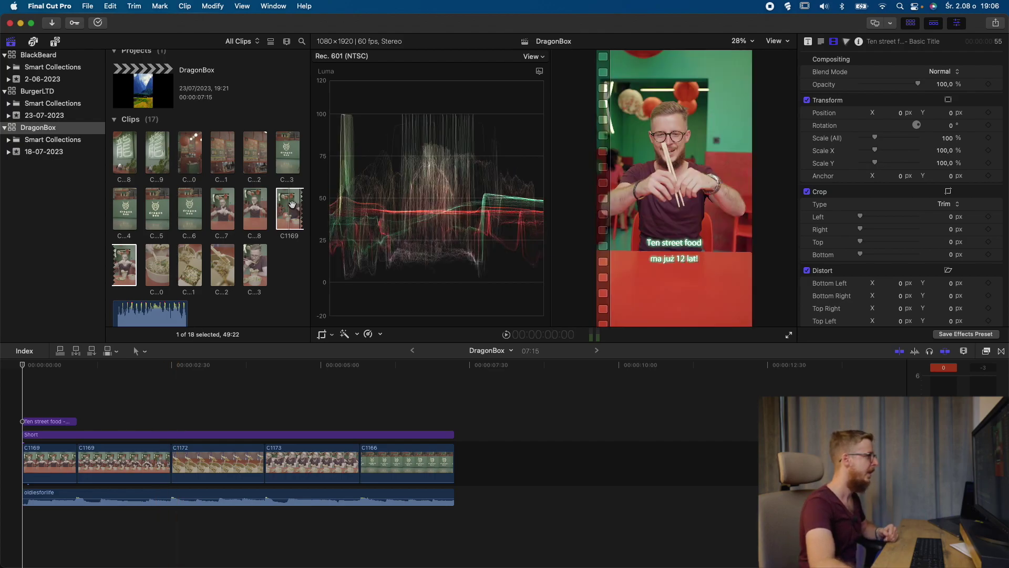
Step: Append C1169 to the end of the DragonBox timeline and delete its unwanted opening
{"action": "left_click_drag", "start_coordinate": [292, 204], "coordinate": [561, 410]}
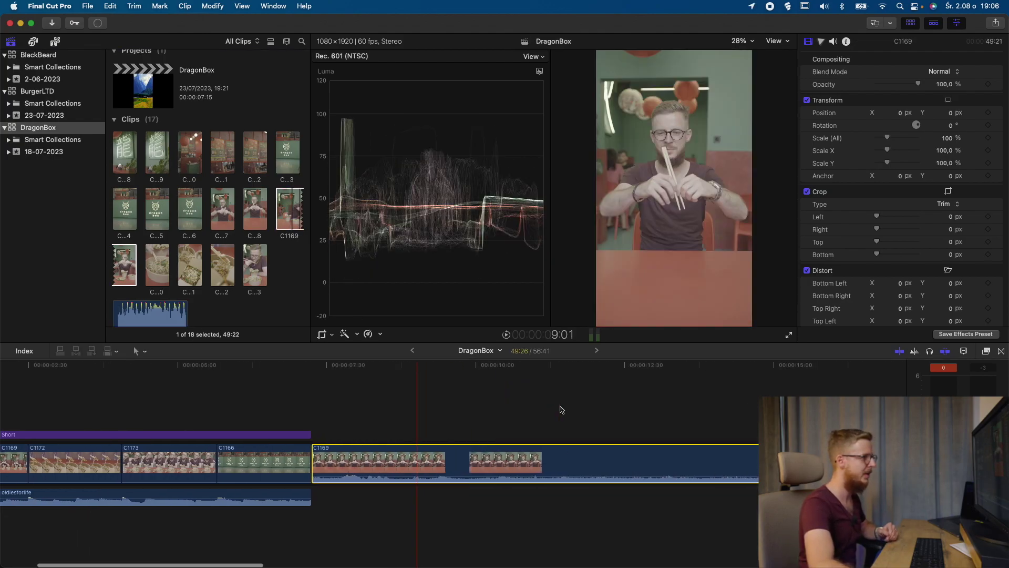
{"action": "scroll", "coordinate": [507, 405], "scroll_direction": "right", "scroll_amount": 5}
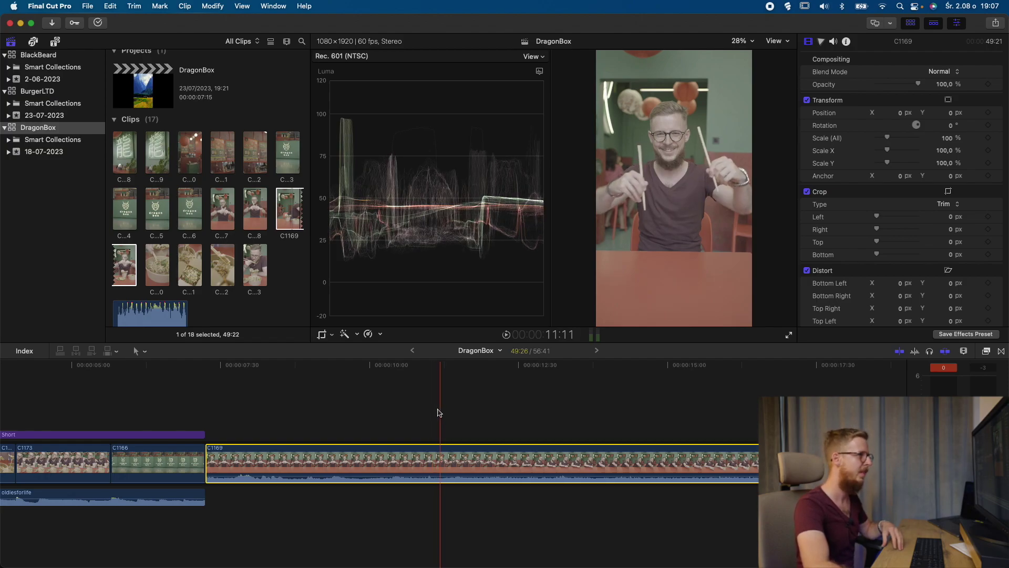
{"action": "left_click", "coordinate": [407, 415]}
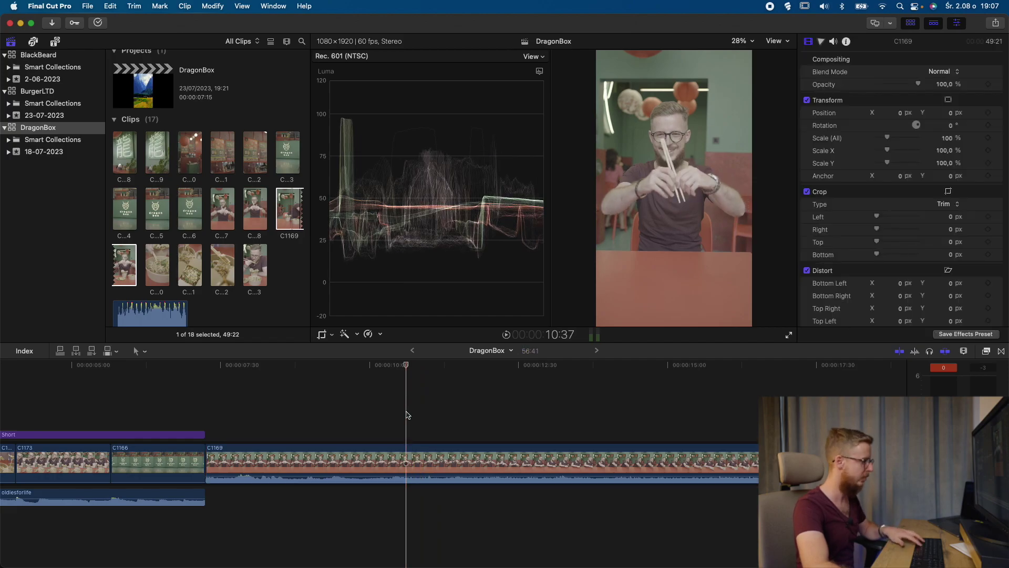
{"action": "left_click", "coordinate": [381, 453]}
{"action": "key", "text": "Delete"}
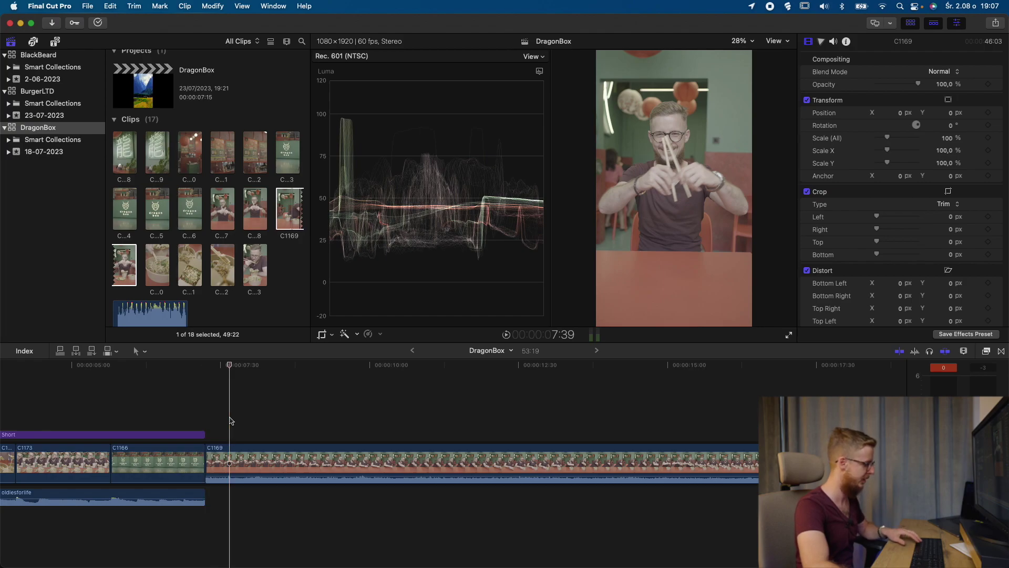
Step: Split C1169 at the current frame and zoom out to see the whole clip
{"action": "key", "text": "super+b"}
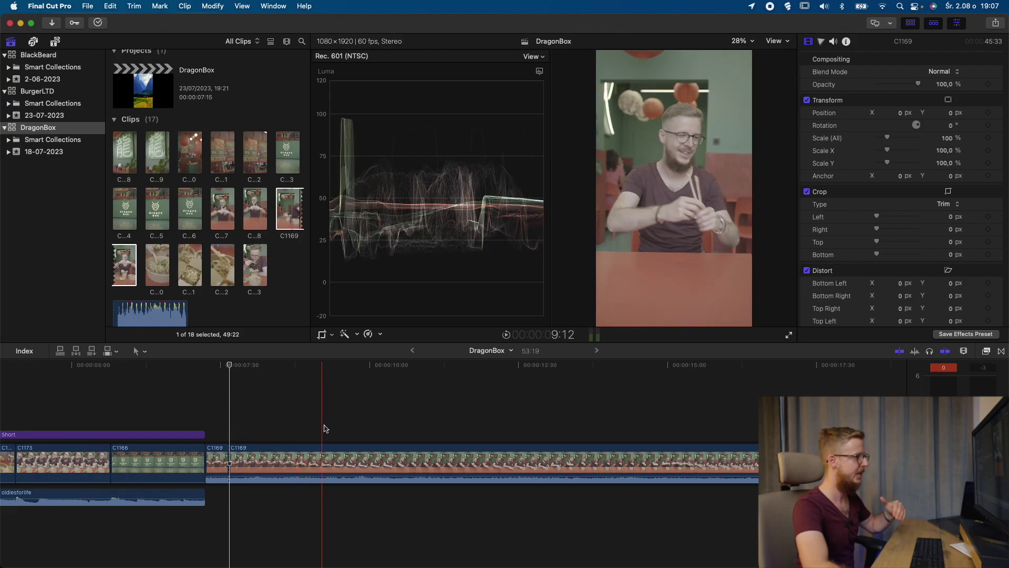
{"action": "scroll", "coordinate": [329, 428], "scroll_direction": "right", "scroll_amount": 2}
{"action": "scroll", "coordinate": [368, 428], "scroll_direction": "right", "scroll_amount": 2}
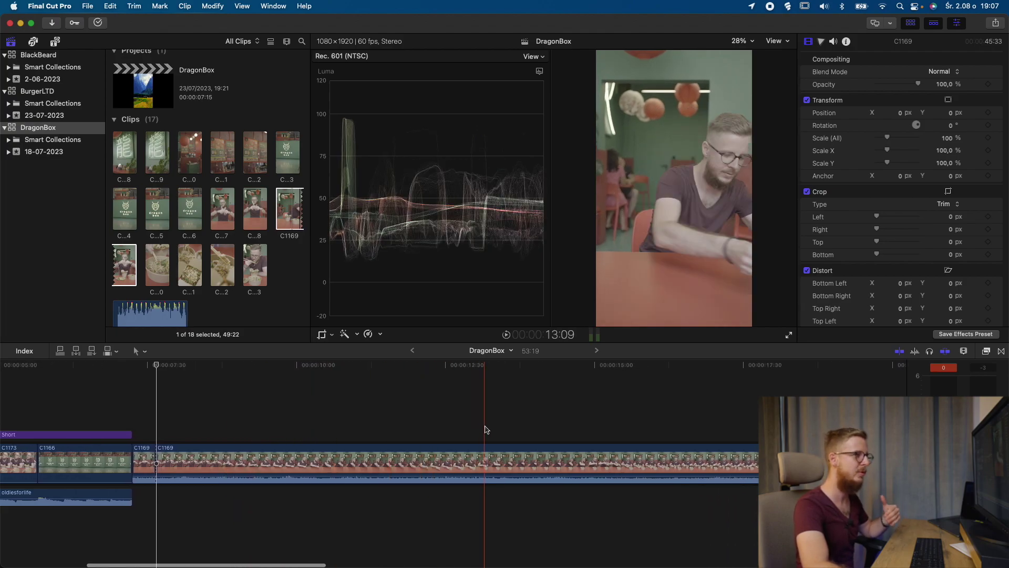
{"action": "scroll", "coordinate": [484, 429], "scroll_direction": "right", "scroll_amount": 1}
{"action": "scroll", "coordinate": [485, 429], "scroll_direction": "right", "scroll_amount": 2}
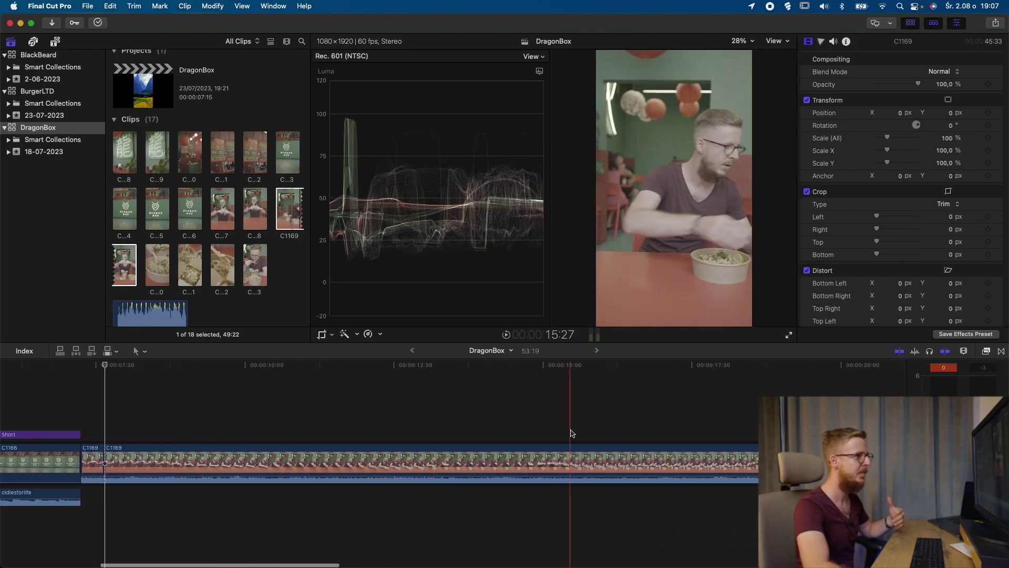
{"action": "scroll", "coordinate": [573, 430], "scroll_direction": "right", "scroll_amount": 3}
{"action": "scroll", "coordinate": [576, 432], "scroll_direction": "right", "scroll_amount": 3}
{"action": "scroll", "coordinate": [577, 432], "scroll_direction": "right", "scroll_amount": 3}
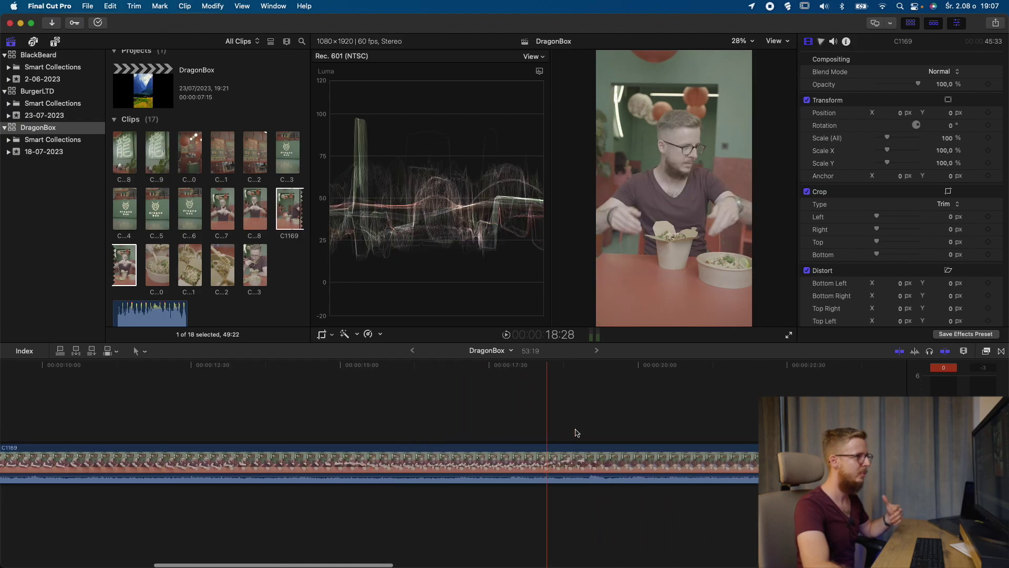
{"action": "scroll", "coordinate": [577, 432], "scroll_direction": "right", "scroll_amount": 3}
{"action": "scroll", "coordinate": [577, 432], "scroll_direction": "right", "scroll_amount": 2}
{"action": "scroll", "coordinate": [577, 433], "scroll_direction": "right", "scroll_amount": 2}
{"action": "scroll", "coordinate": [577, 433], "scroll_direction": "right", "scroll_amount": 2}
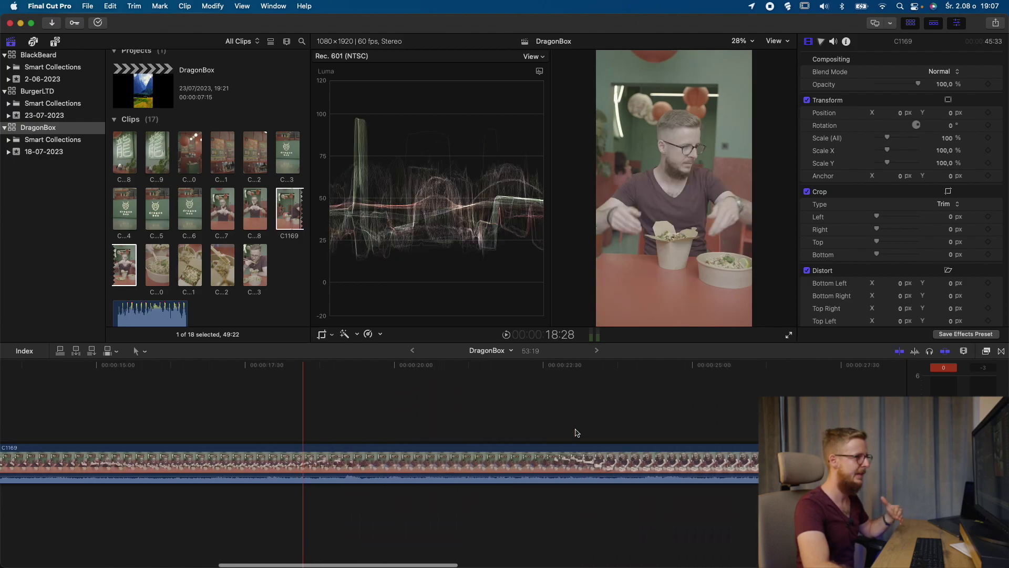
{"action": "scroll", "coordinate": [615, 432], "scroll_direction": "right", "scroll_amount": 2}
{"action": "scroll", "coordinate": [626, 433], "scroll_direction": "right", "scroll_amount": 4}
{"action": "scroll", "coordinate": [625, 432], "scroll_direction": "right", "scroll_amount": 3}
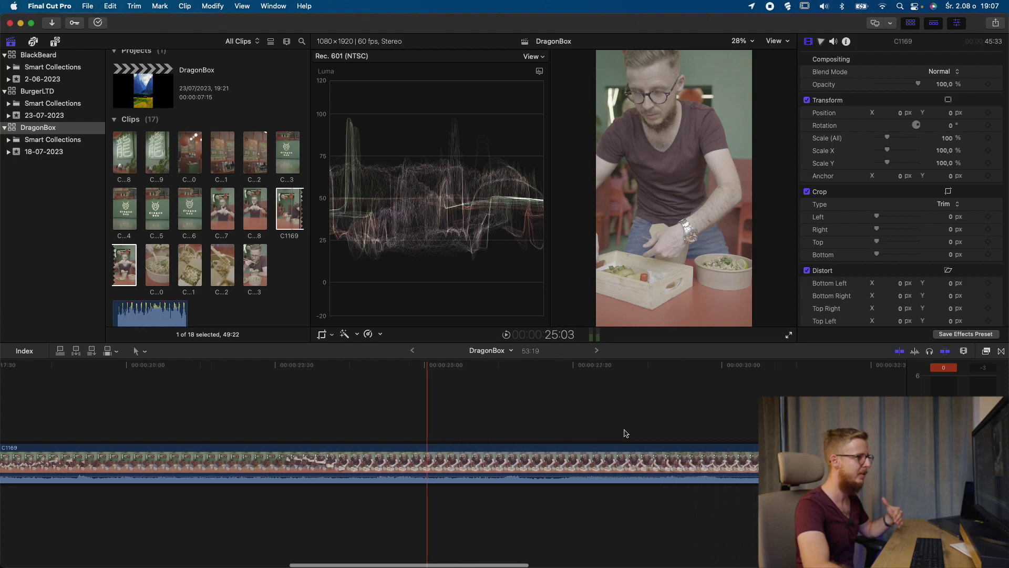
{"action": "scroll", "coordinate": [626, 433], "scroll_direction": "right", "scroll_amount": 2}
{"action": "key", "text": "shift+z"}
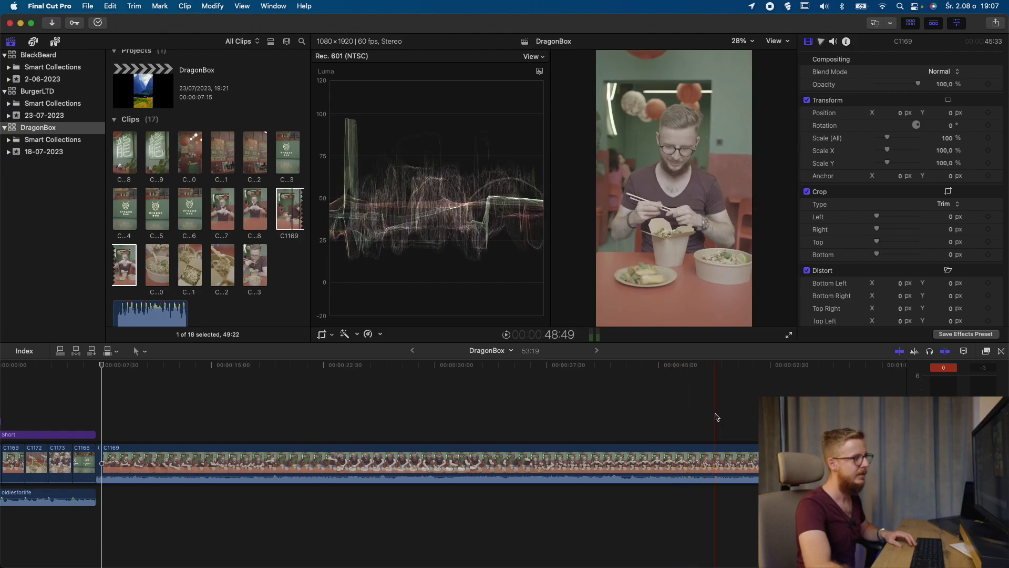
Step: Play the C1169 footage from the 46:08 frame and adjust the playback volume
{"action": "left_click", "coordinate": [677, 422]}
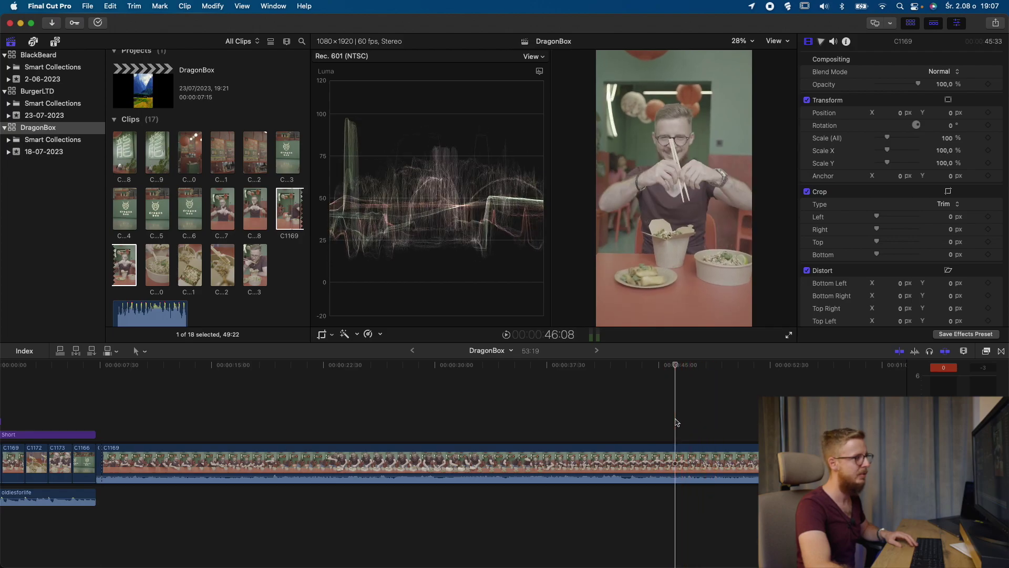
{"action": "key", "text": "space"}
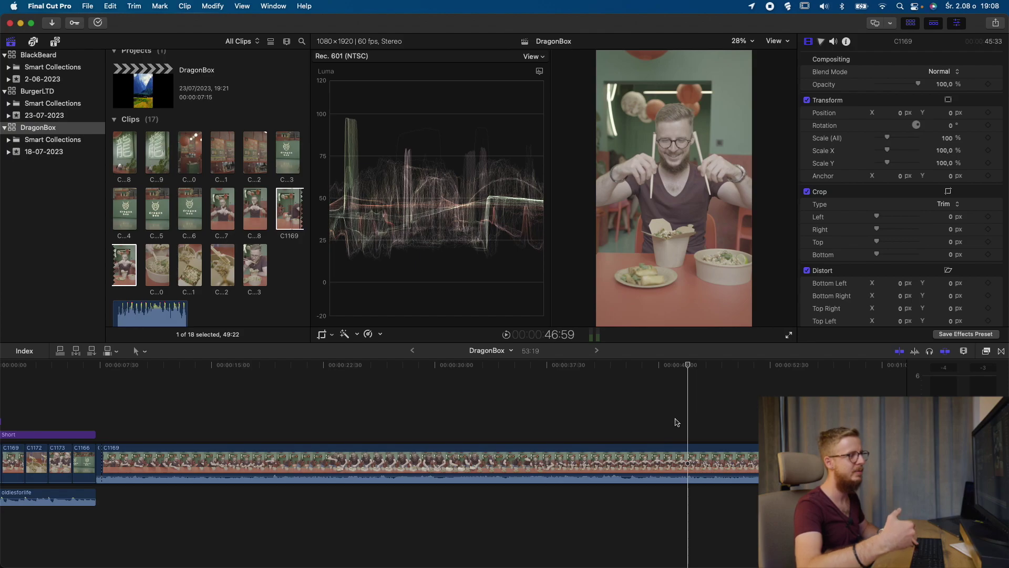
{"action": "key", "text": "XF86AudioRaiseVolume"}
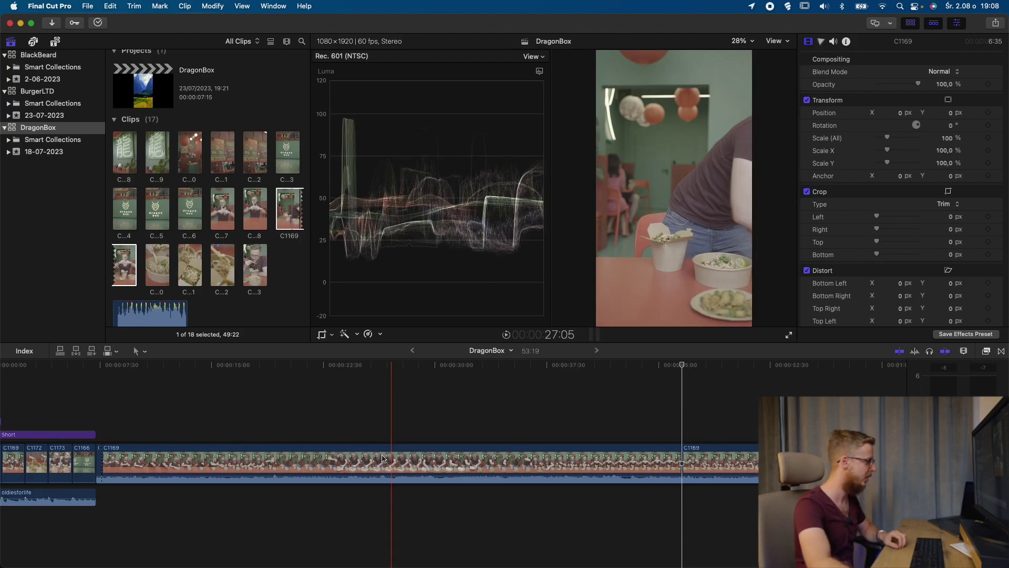
Step: Remove the long unwanted tail of C1169 and play back the trimmed piece
{"action": "key", "text": "super+z"}
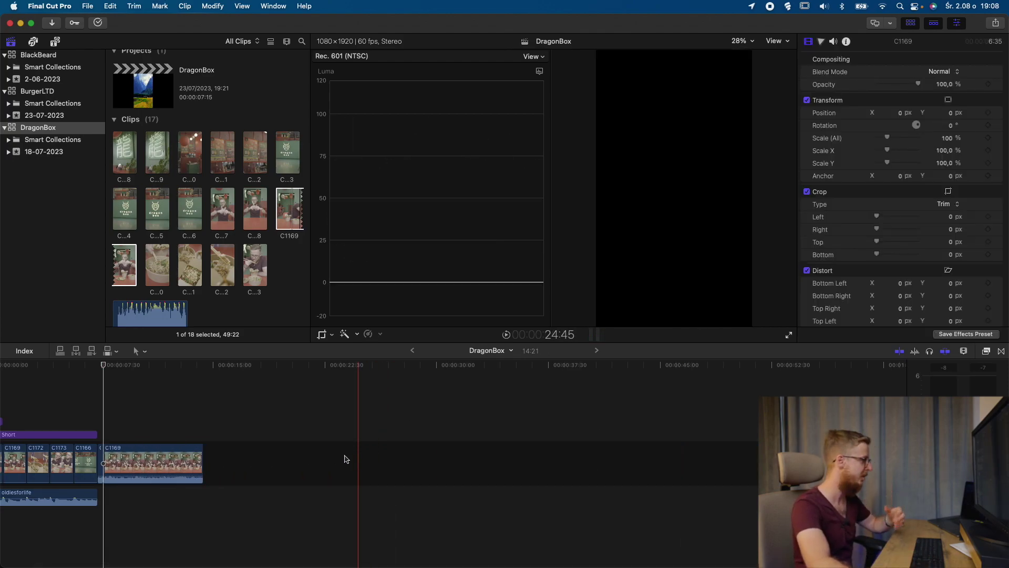
{"action": "scroll", "coordinate": [135, 417], "scroll_direction": "left", "scroll_amount": 2}
{"action": "left_click", "coordinate": [135, 416]}
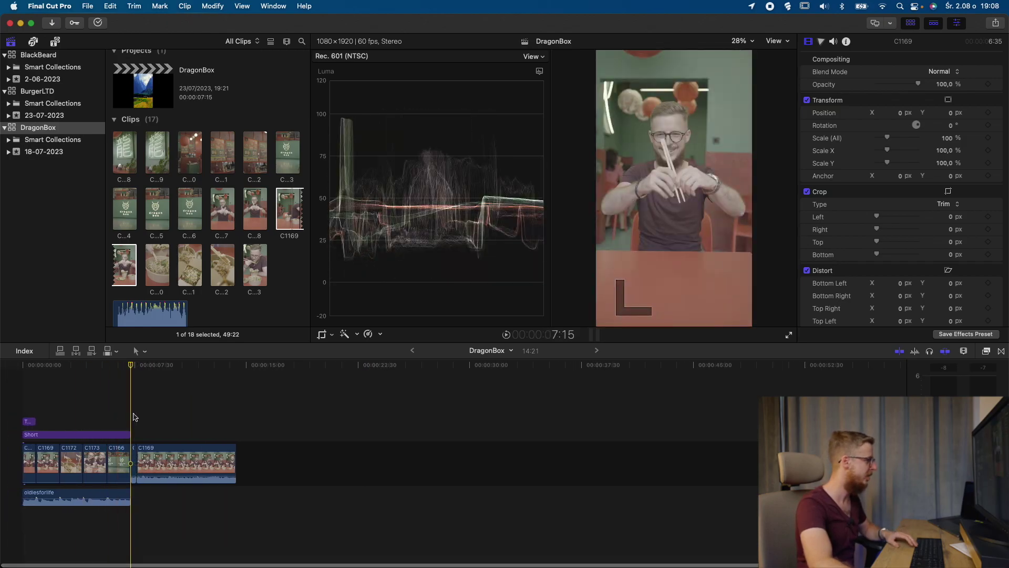
{"action": "key", "text": "space"}
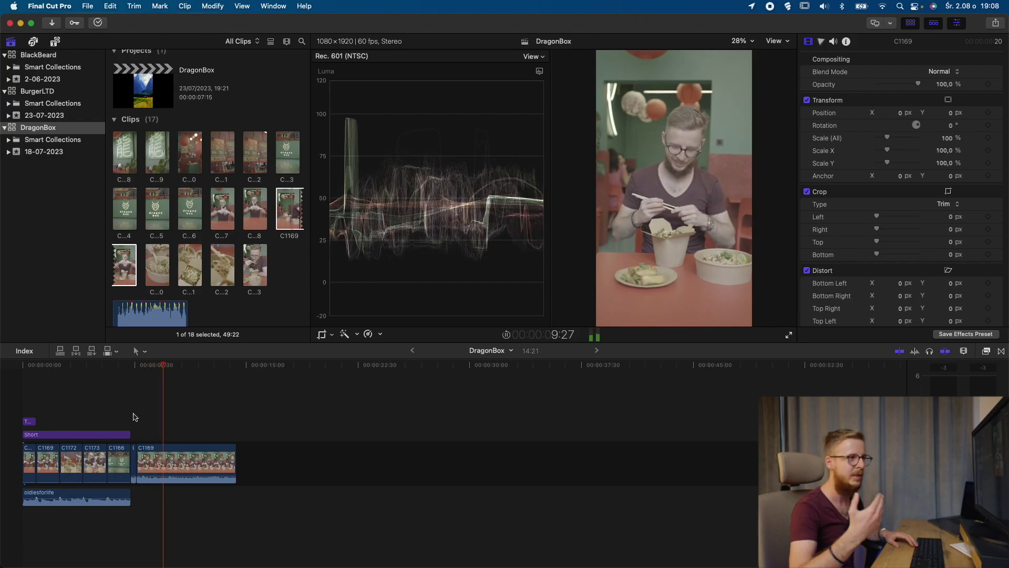
{"action": "key", "text": "space"}
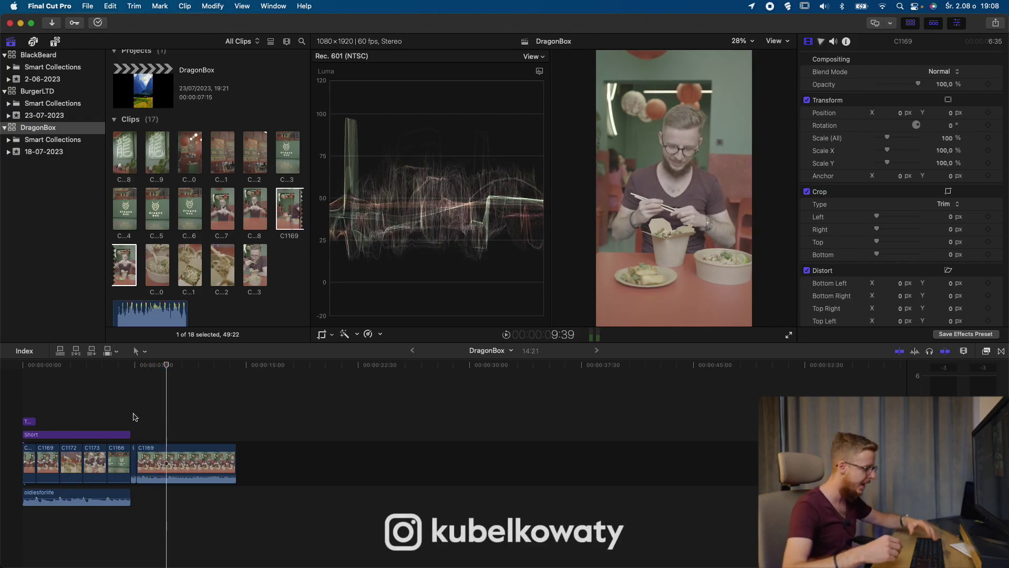
Step: Zoom in around the edit point, replay it, and toggle skimming
{"action": "key", "text": "super+equal"}
{"action": "scroll", "coordinate": [126, 403], "scroll_direction": "left", "scroll_amount": 10}
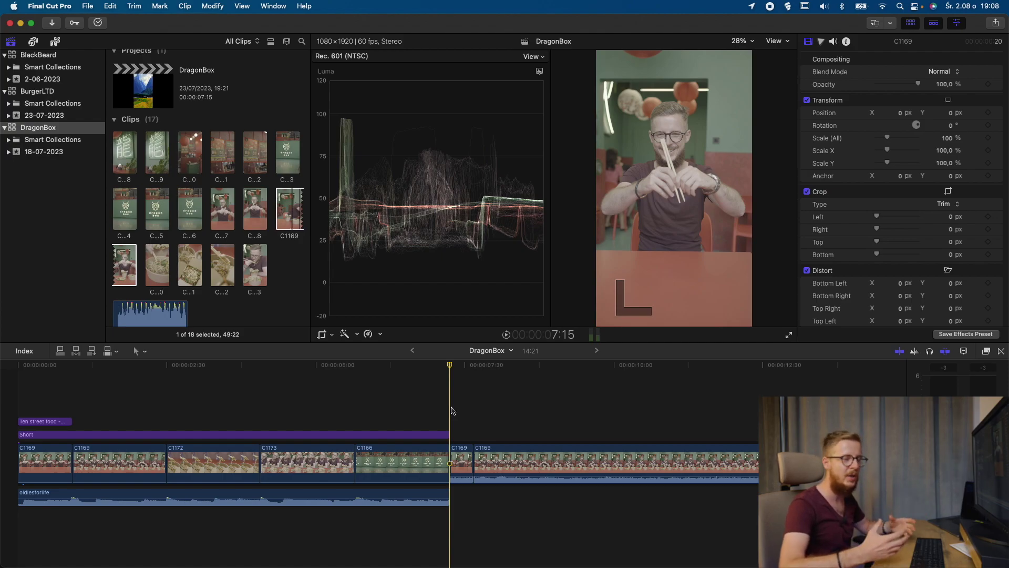
{"action": "key", "text": "space"}
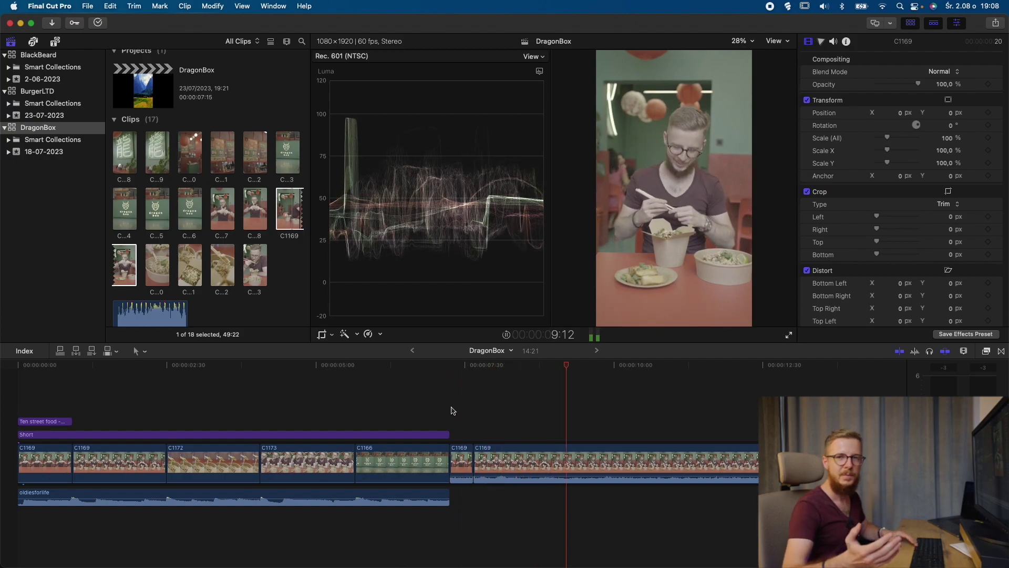
{"action": "key", "text": "space"}
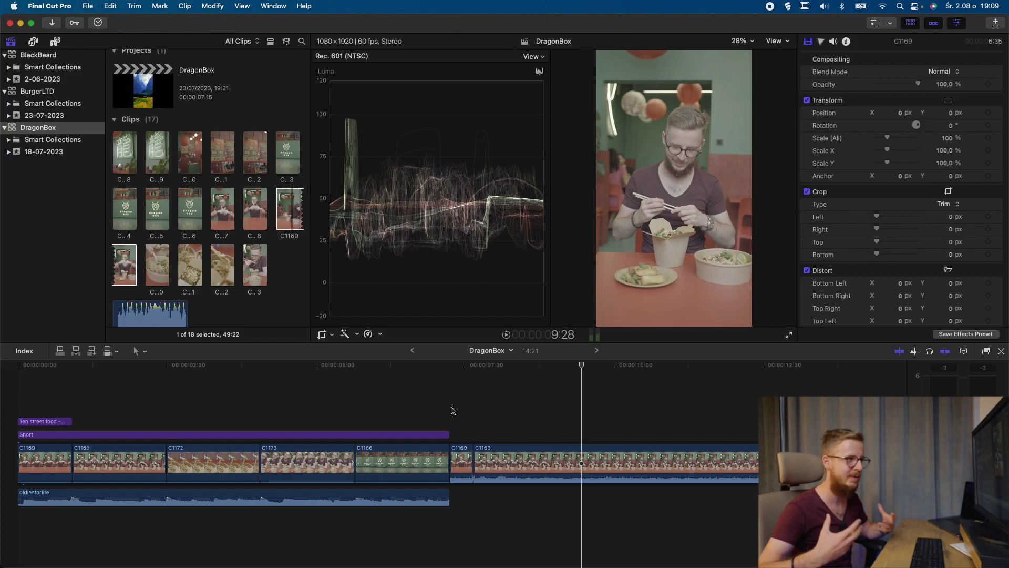
{"action": "key", "text": "s"}
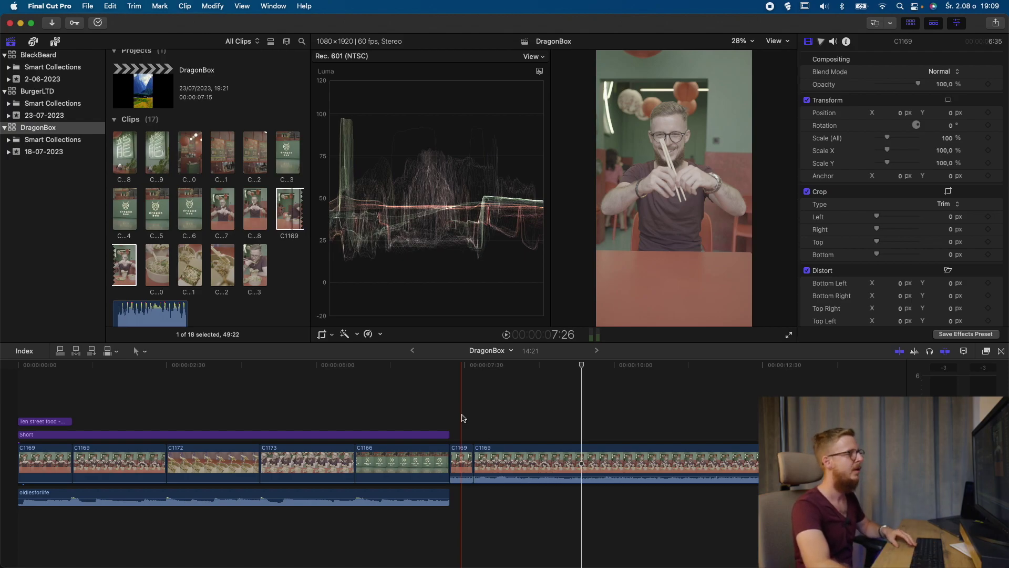
Step: Delete both appended C1169 pieces and replay the DragonBox short from the start
{"action": "left_click", "coordinate": [462, 418]}
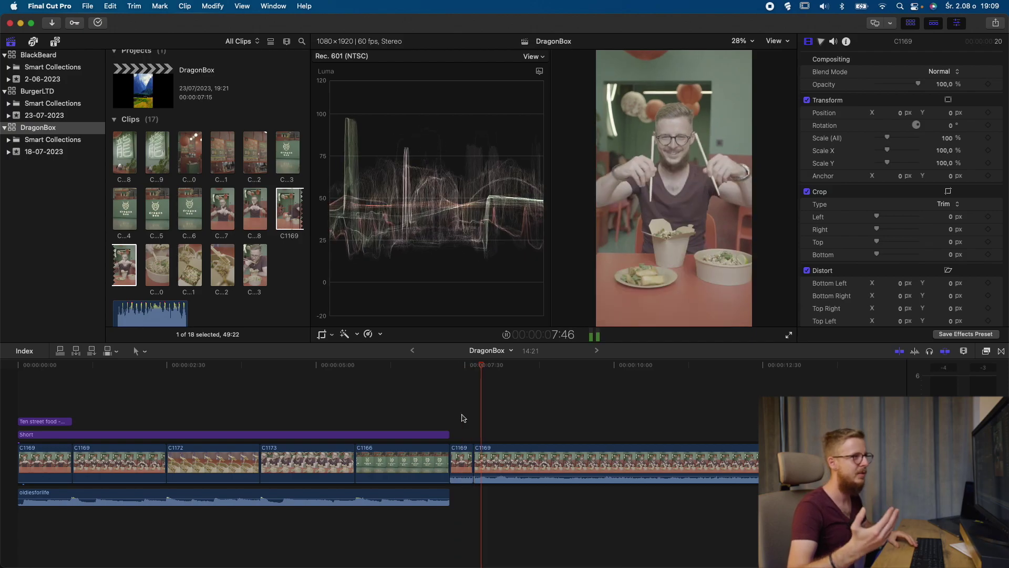
{"action": "left_click_drag", "start_coordinate": [463, 418], "coordinate": [479, 471]}
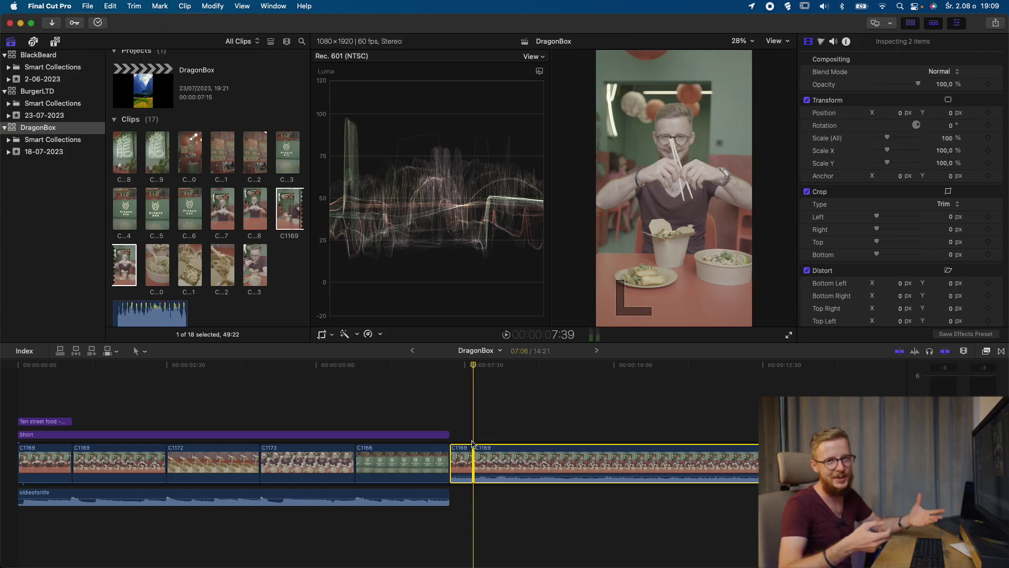
{"action": "left_click_drag", "start_coordinate": [463, 408], "coordinate": [501, 499]}
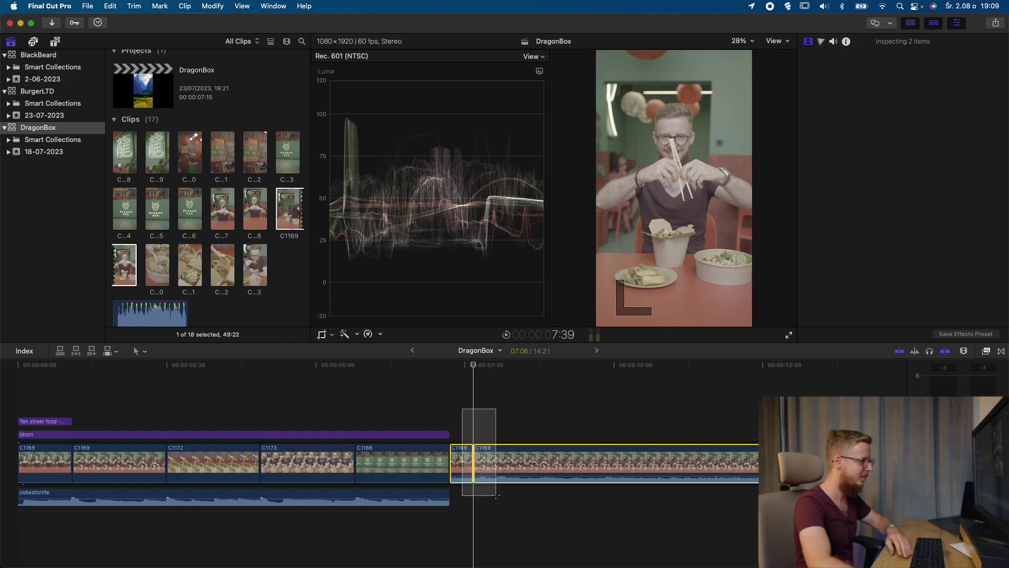
{"action": "key", "text": "Delete"}
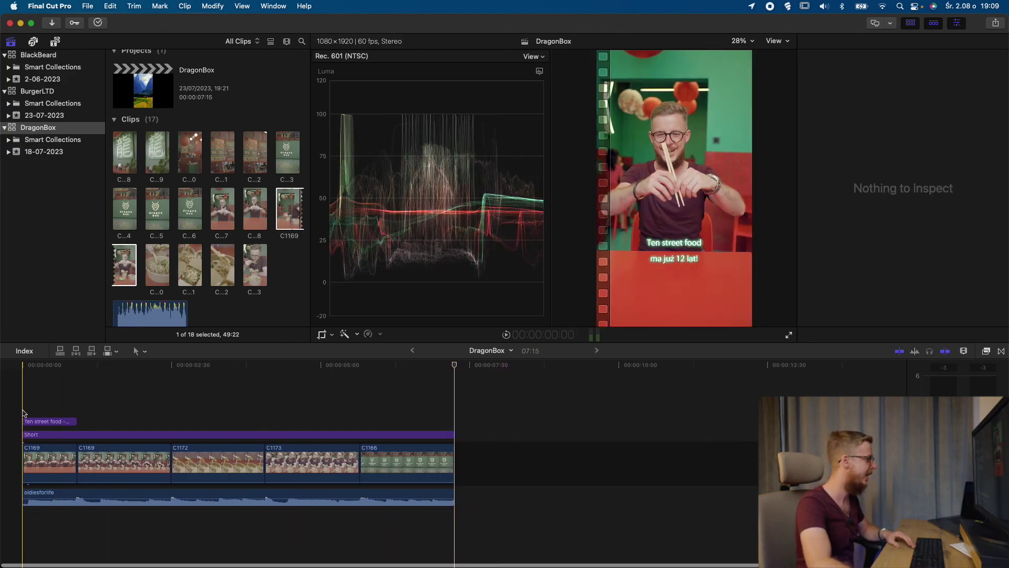
{"action": "left_click", "coordinate": [23, 412]}
{"action": "key", "text": "space"}
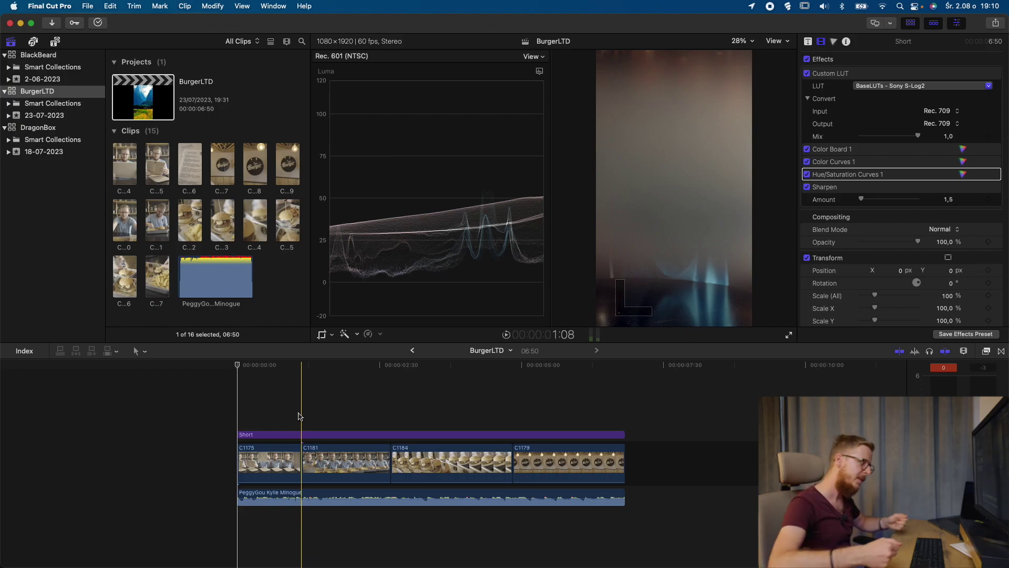
Step: Play the BurgerLTD short from the start, then preview raw clip C1177 in the viewer
{"action": "key", "text": "Home"}
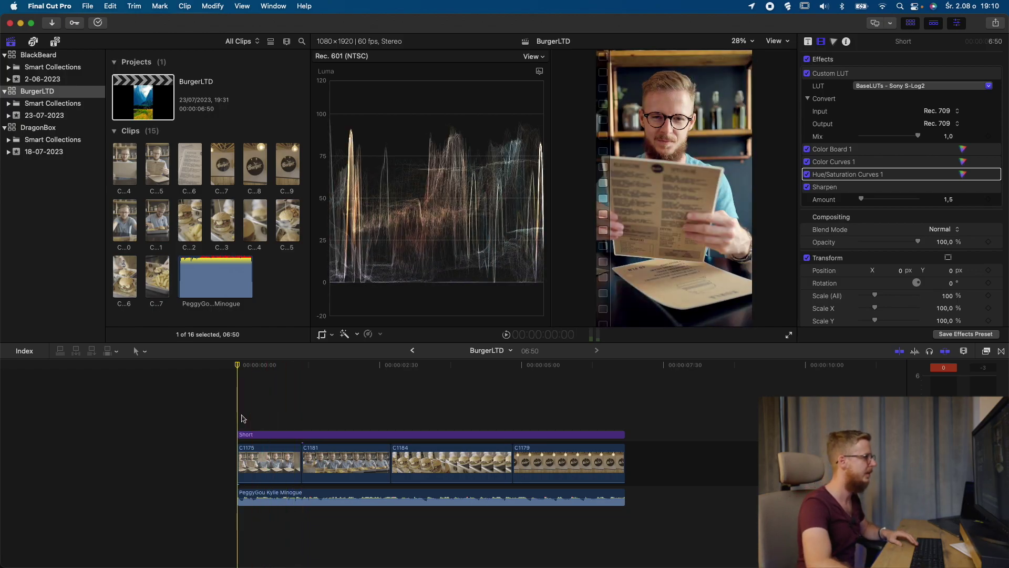
{"action": "key", "text": "space"}
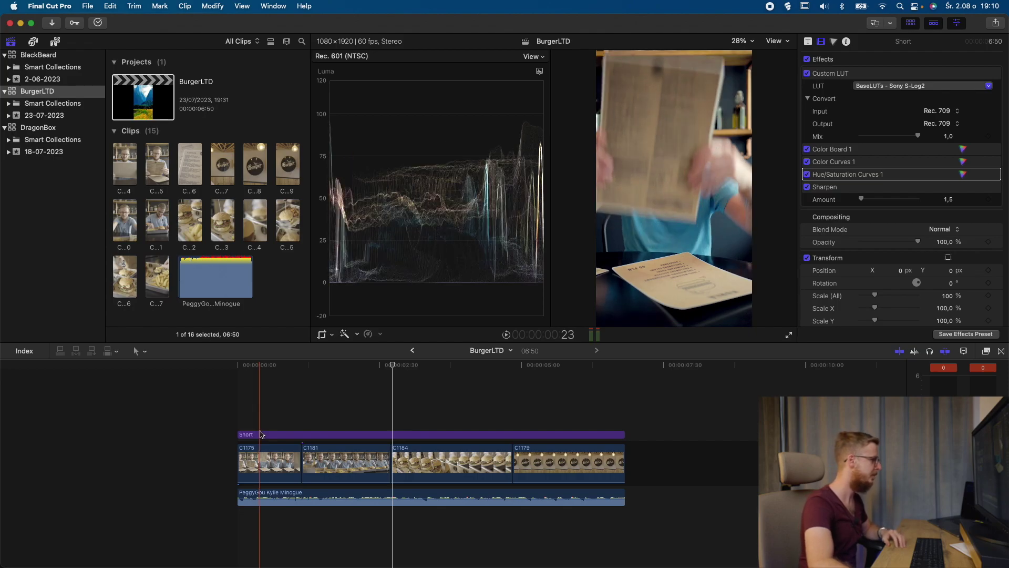
{"action": "left_click", "coordinate": [156, 223]}
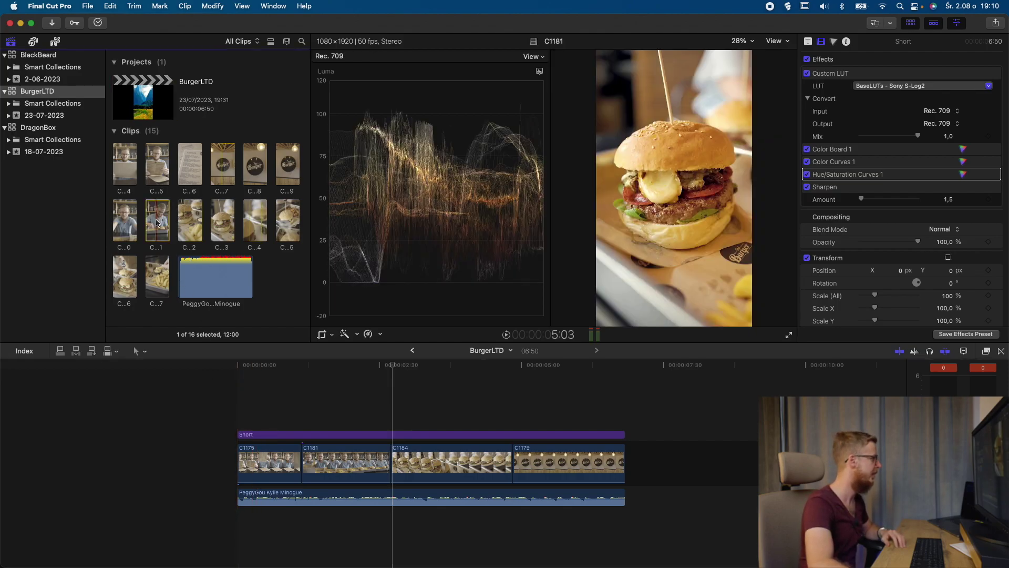
{"action": "left_click", "coordinate": [226, 172]}
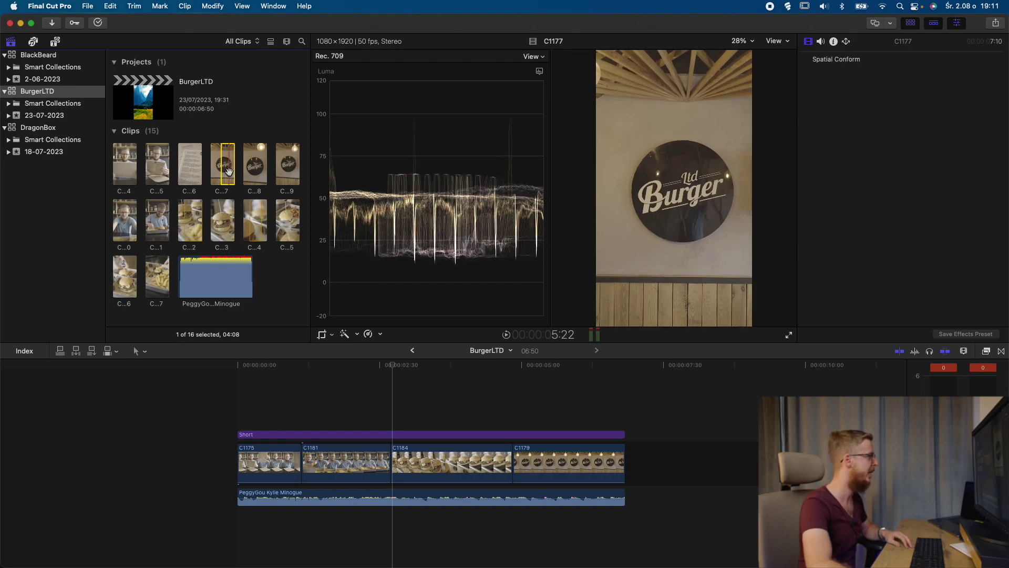
Step: Append the menu-reading clip C1175 after C1179 and play it back
{"action": "left_click_drag", "start_coordinate": [157, 164], "coordinate": [658, 455]}
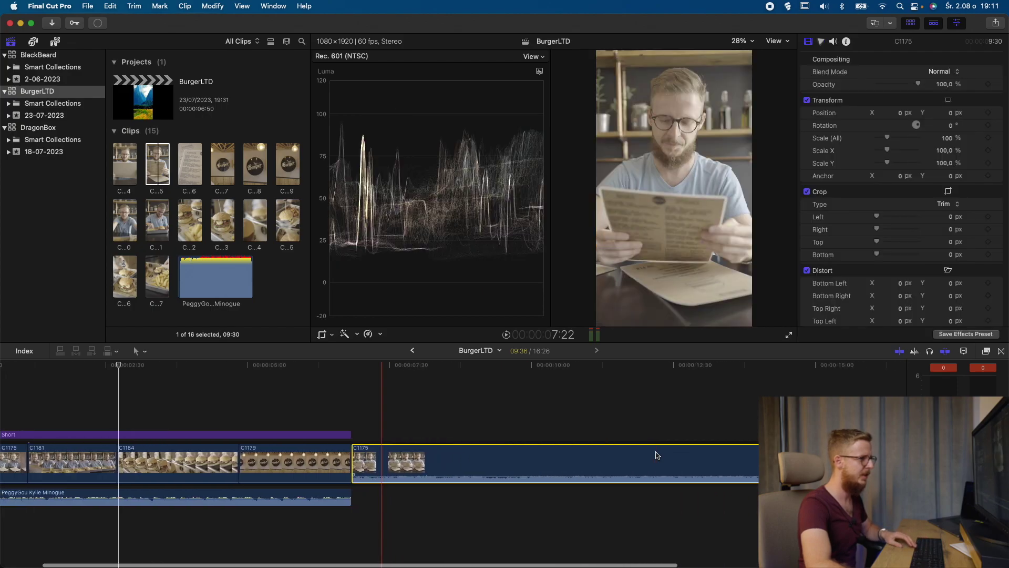
{"action": "left_click", "coordinate": [352, 417]}
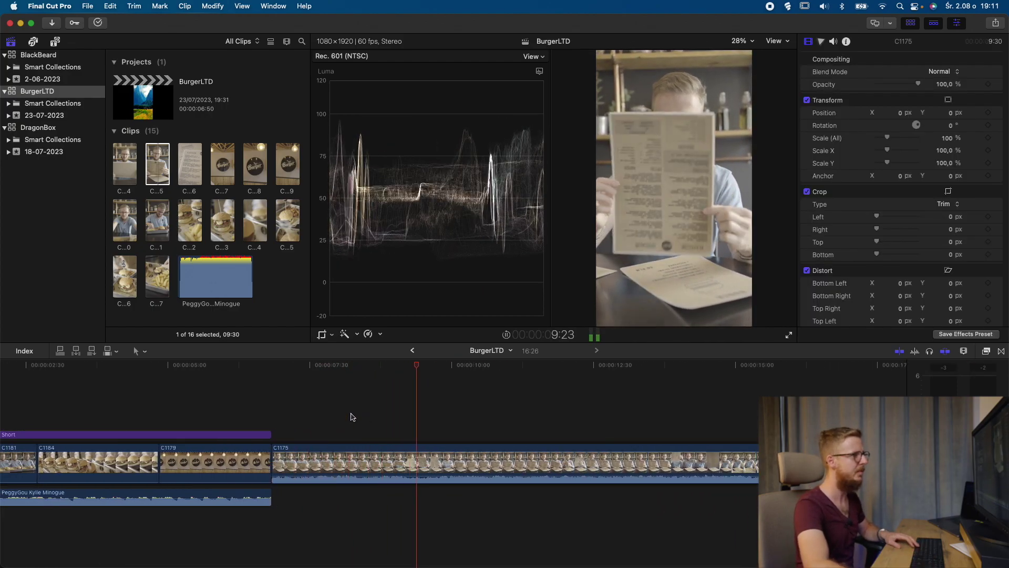
{"action": "key", "text": "XF86AudioRaiseVolume"}
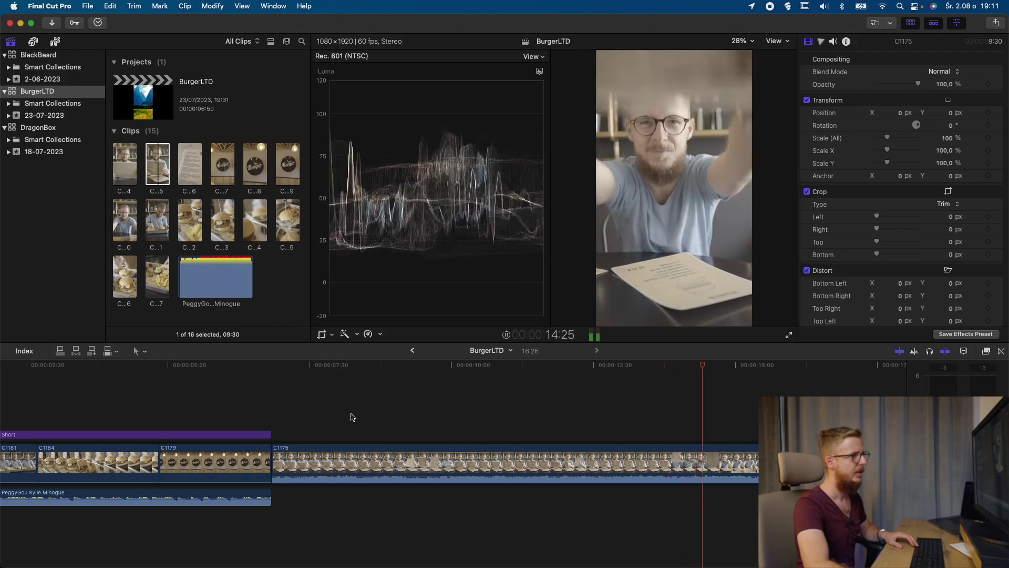
{"action": "key", "text": "space"}
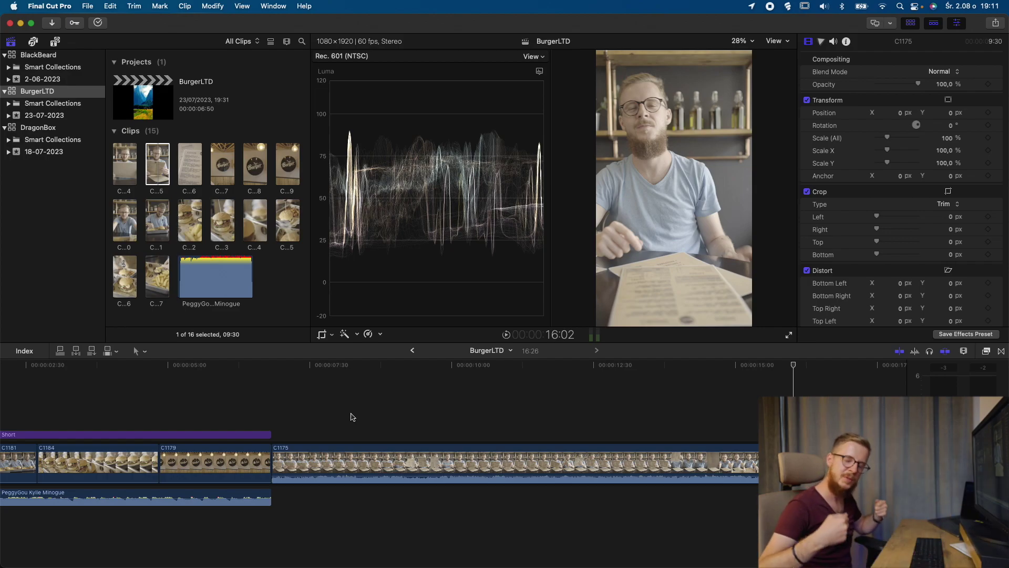
Step: Trim C1175's start up to a later moment with Option-[
{"action": "left_click", "coordinate": [720, 430]}
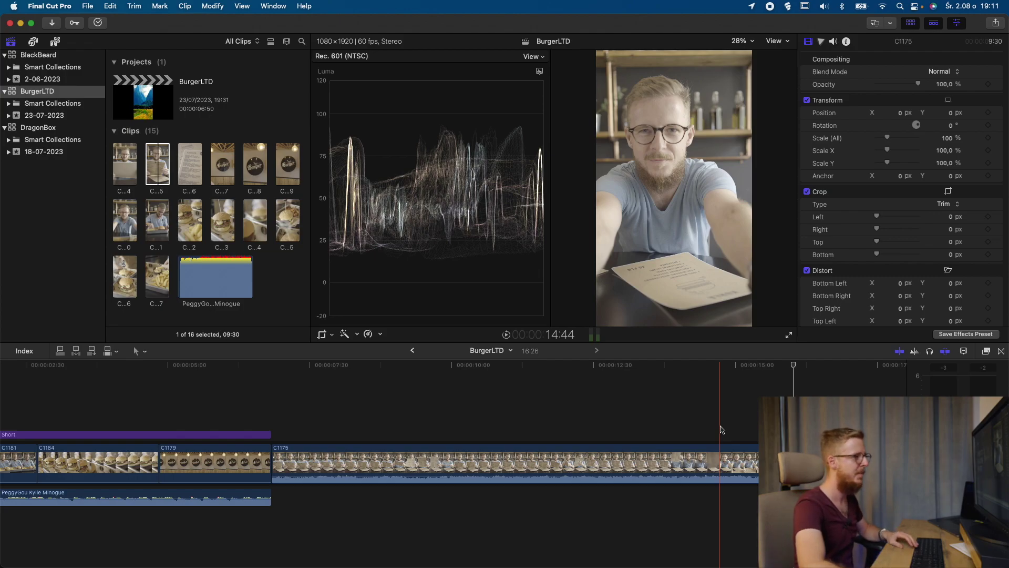
{"action": "left_click", "coordinate": [634, 420]}
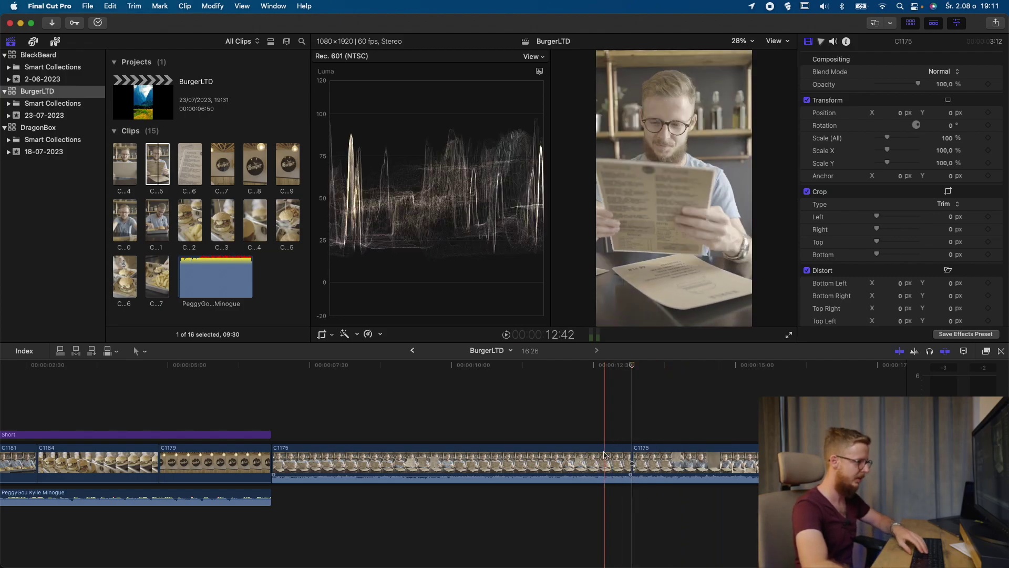
{"action": "key", "text": "alt+bracketleft"}
{"action": "key", "text": "super+4"}
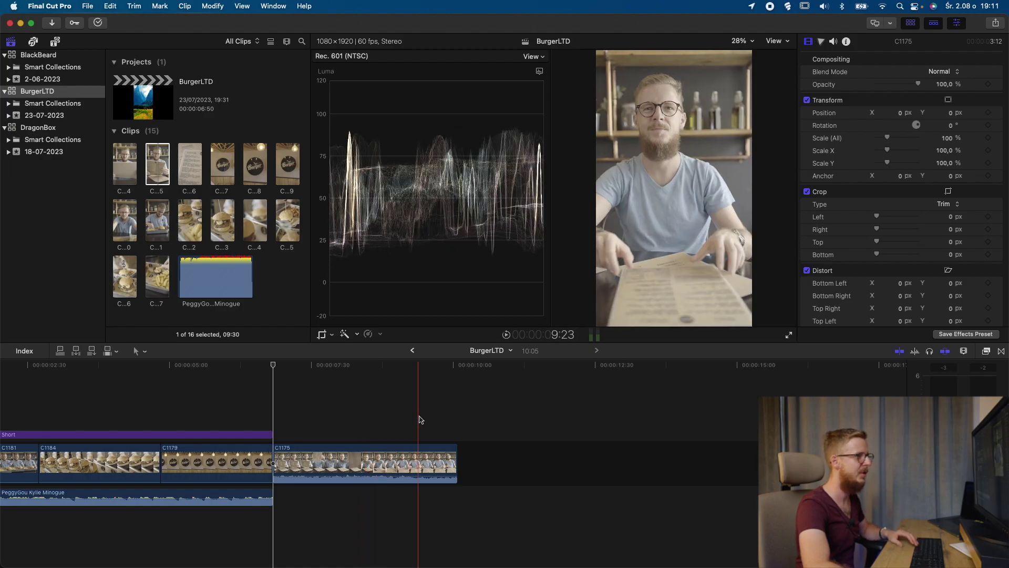
Step: Step frame by frame to find the end point for C1175
{"action": "left_click", "coordinate": [355, 424]}
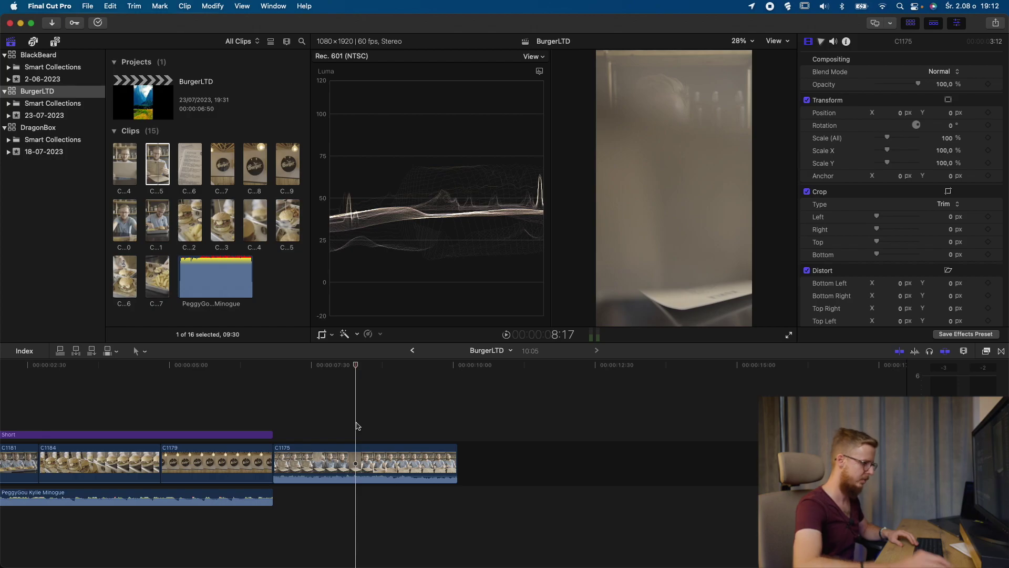
{"action": "key", "text": "Left"}
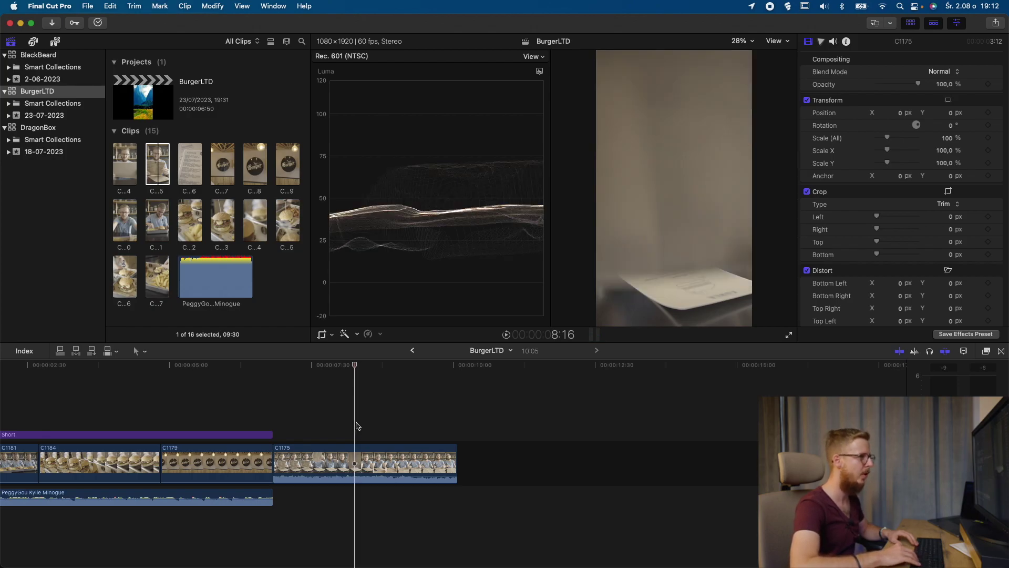
{"action": "key", "text": "Right"}
{"action": "key", "text": "Left"}
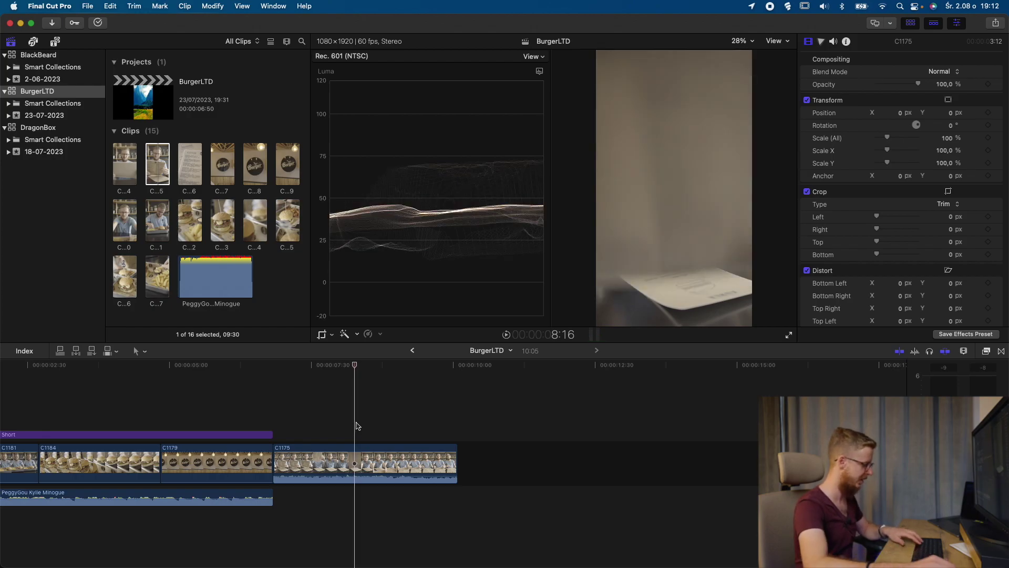
{"action": "key", "text": "Right"}
{"action": "key", "text": "Right"}
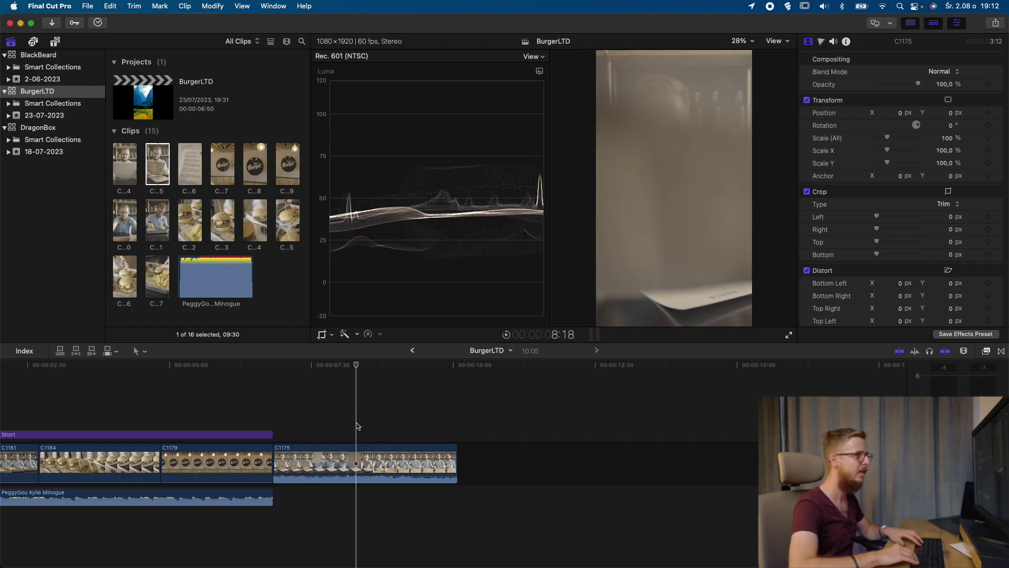
{"action": "key", "text": "Right"}
{"action": "key", "text": "Left"}
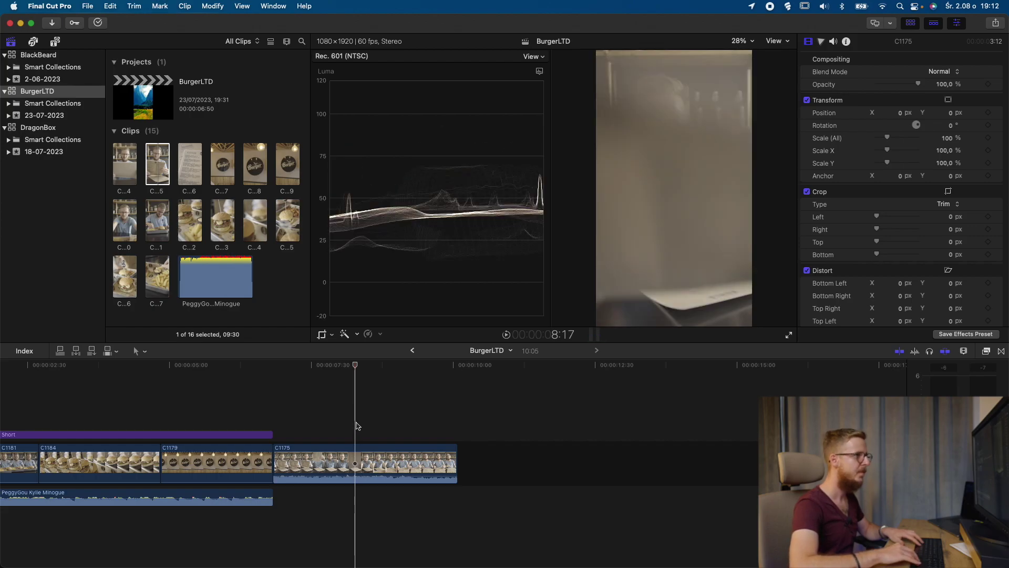
Step: Blade C1175 at that frame, delete the leftover tail, and select clip C1181
{"action": "key", "text": "super+b"}
{"action": "left_click", "coordinate": [381, 461]}
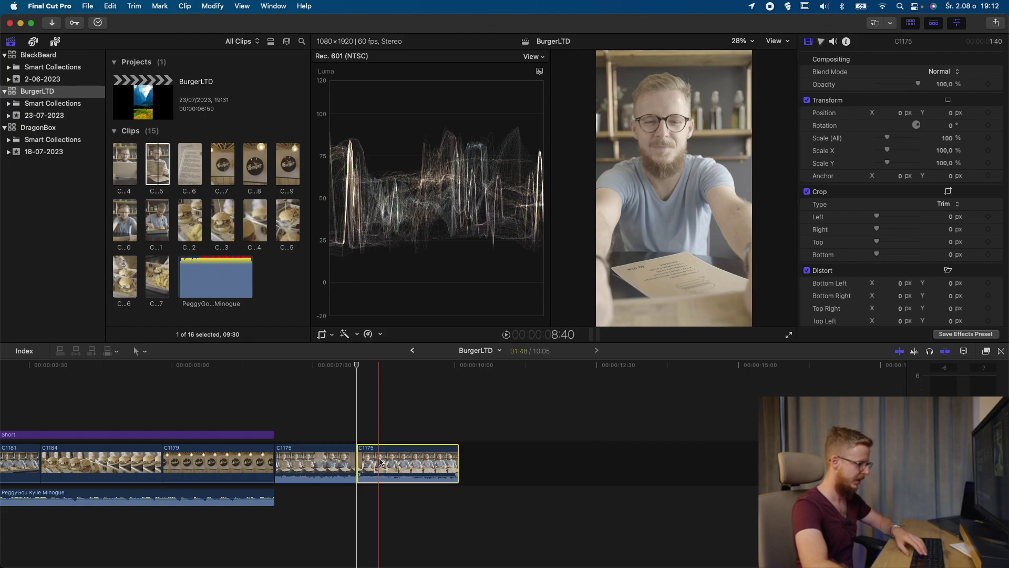
{"action": "key", "text": "Delete"}
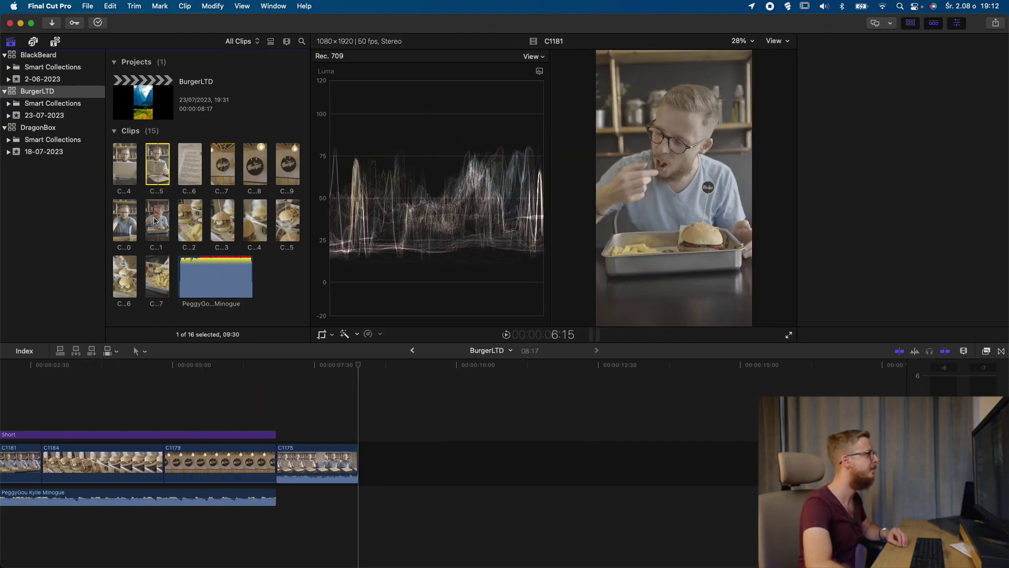
{"action": "left_click", "coordinate": [156, 220]}
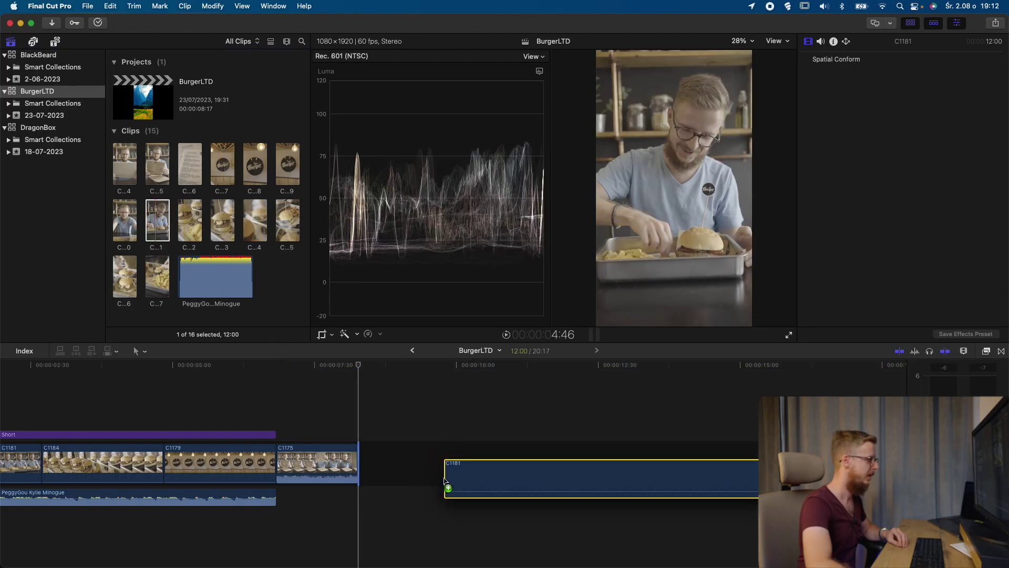
Step: Append the burger-eating clip C1181 after C1175
{"action": "left_click_drag", "start_coordinate": [155, 218], "coordinate": [362, 458]}
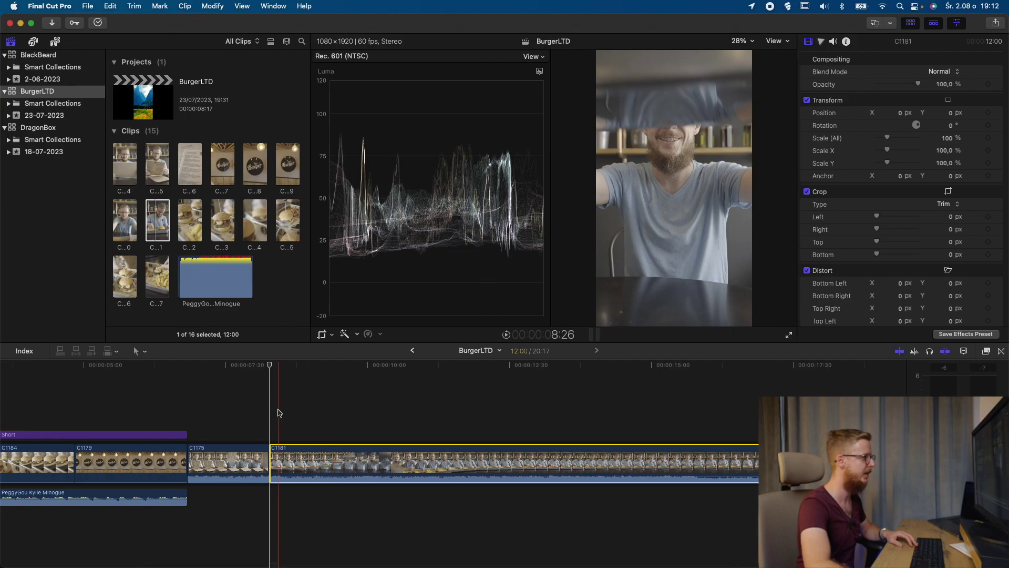
{"action": "key", "text": "s"}
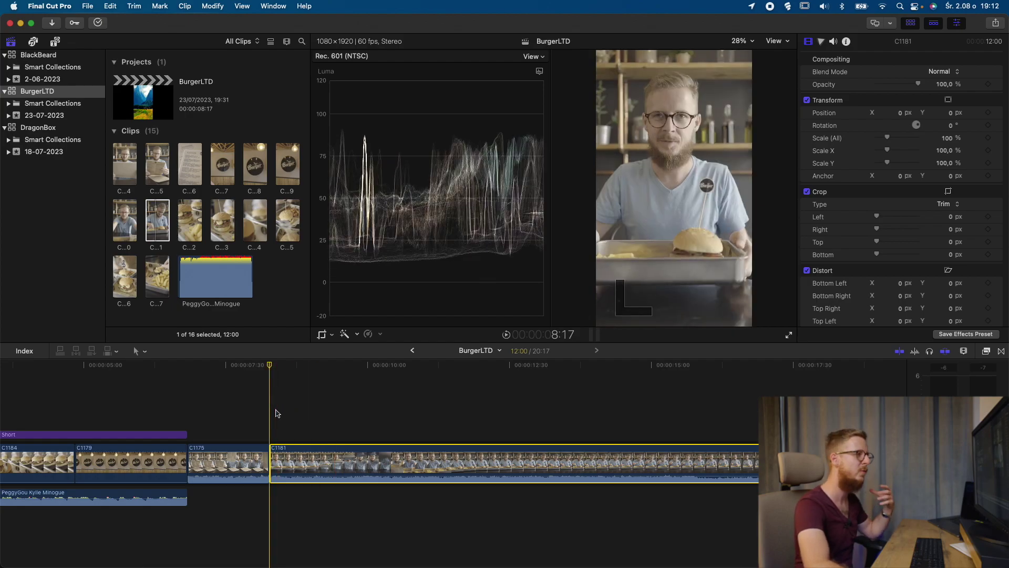
{"action": "key", "text": "s"}
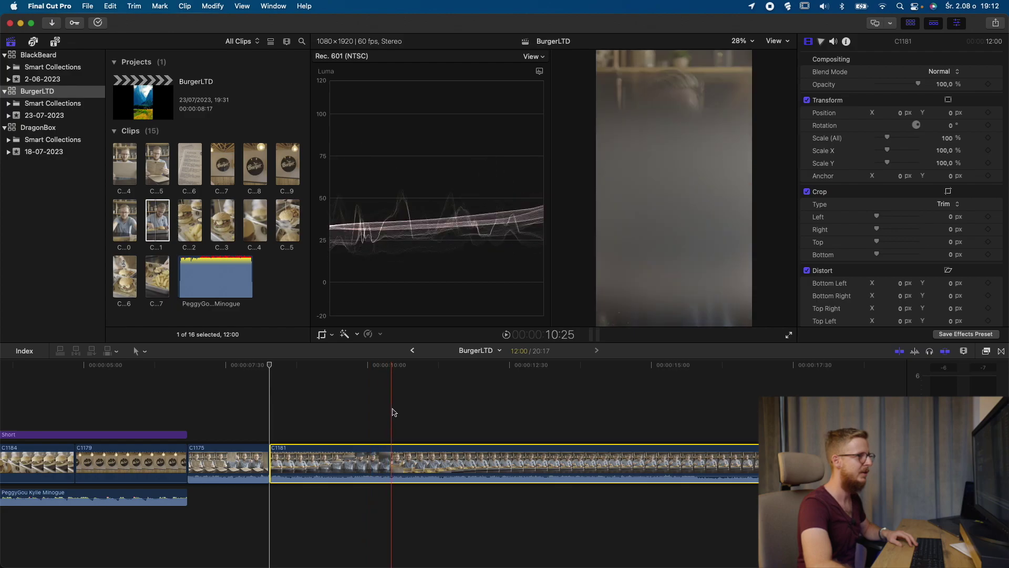
Step: Delete C1181's unwanted opening and play back across the new edit
{"action": "left_click", "coordinate": [390, 413]}
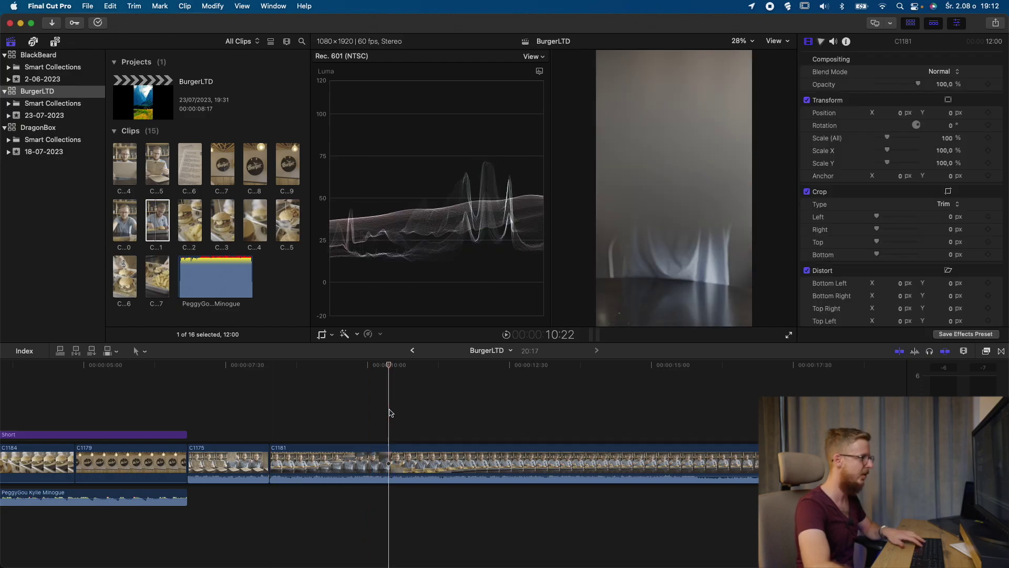
{"action": "left_click", "coordinate": [356, 457]}
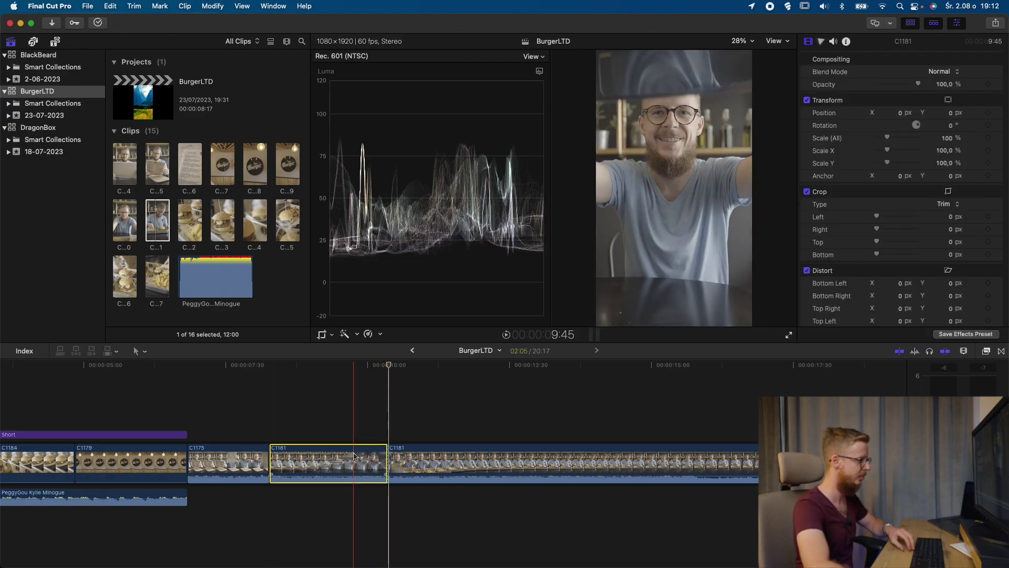
{"action": "key", "text": "BackSpace"}
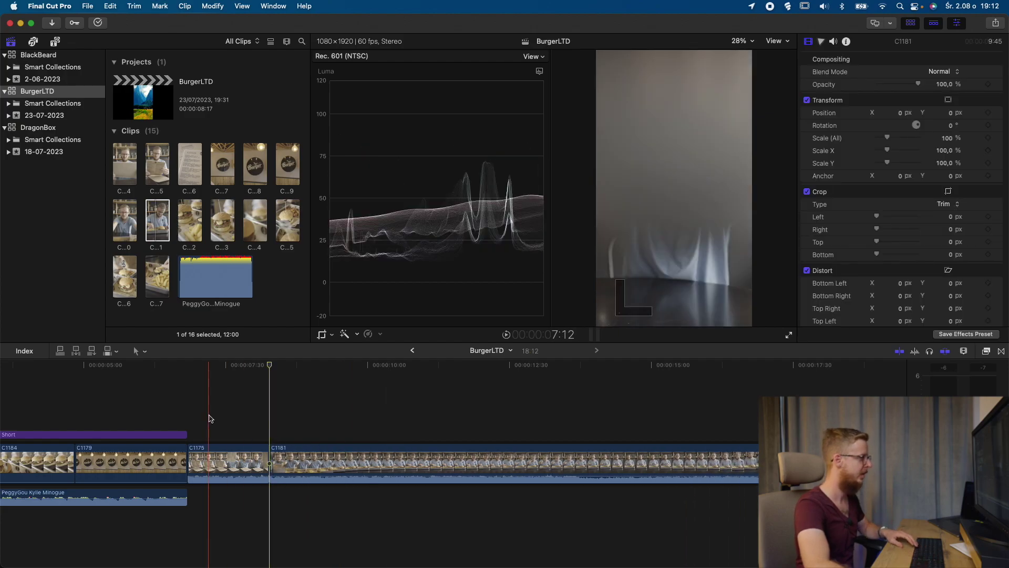
{"action": "left_click", "coordinate": [210, 419]}
{"action": "key", "text": "space"}
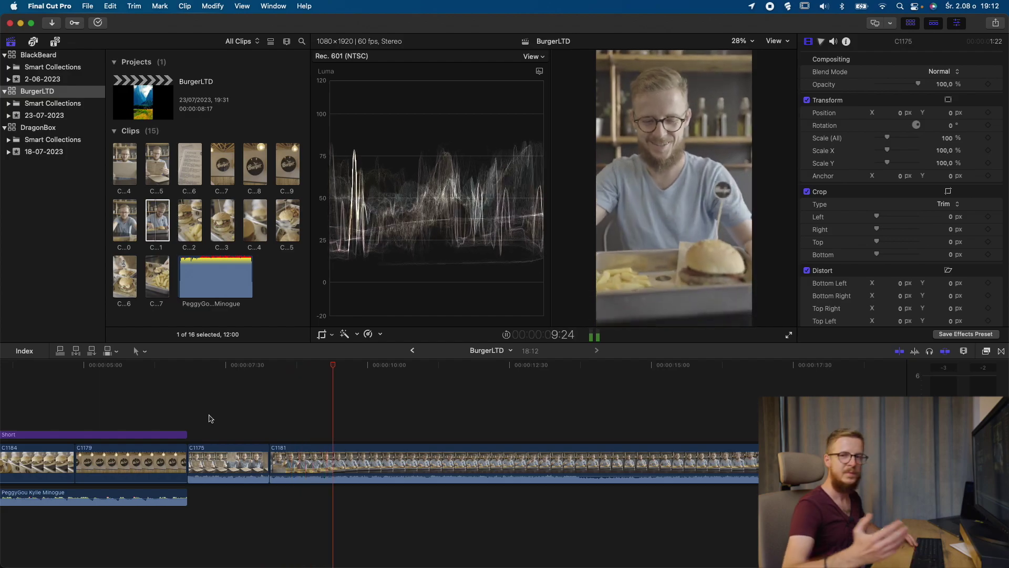
{"action": "key", "text": "space"}
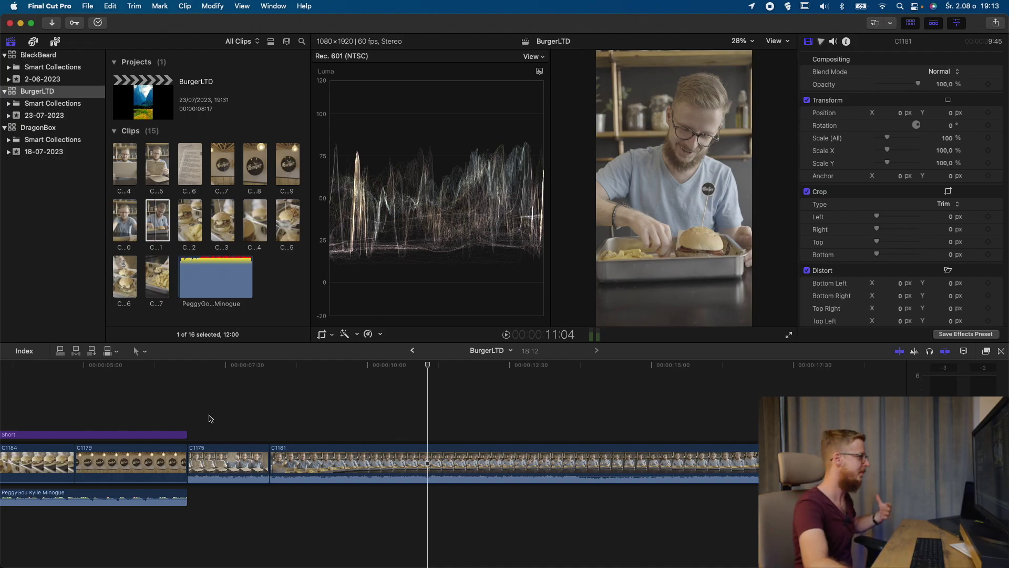
Step: Play the finished BurgerLTD short from the beginning and stop
{"action": "scroll", "coordinate": [199, 417], "scroll_direction": "left", "scroll_amount": 5}
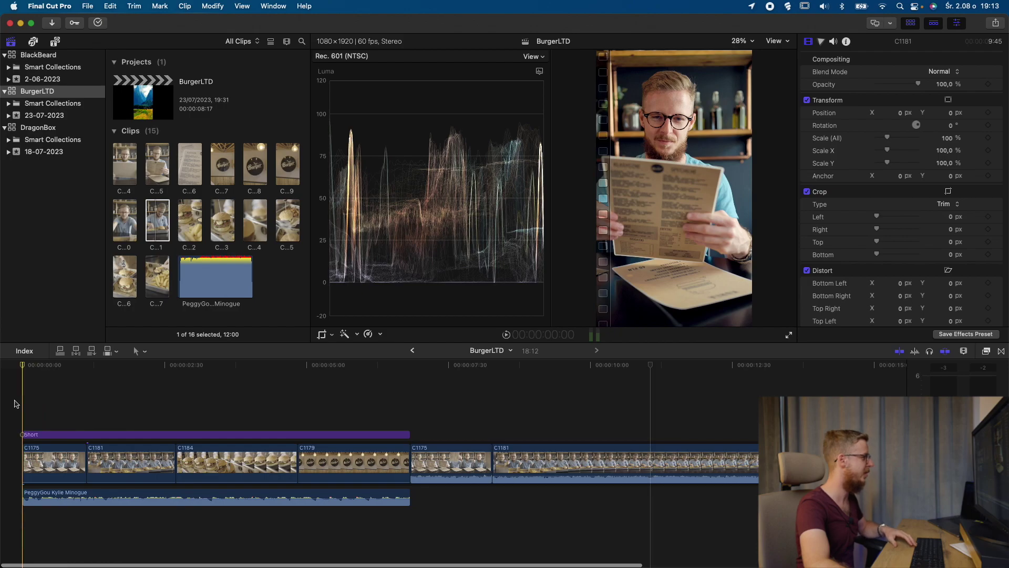
{"action": "key", "text": "space"}
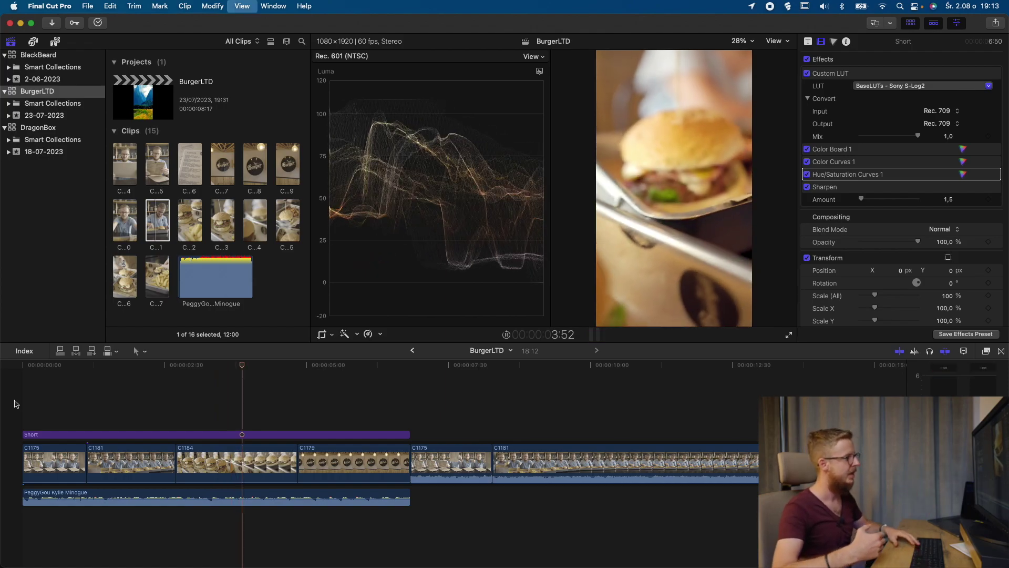
{"action": "key", "text": "space"}
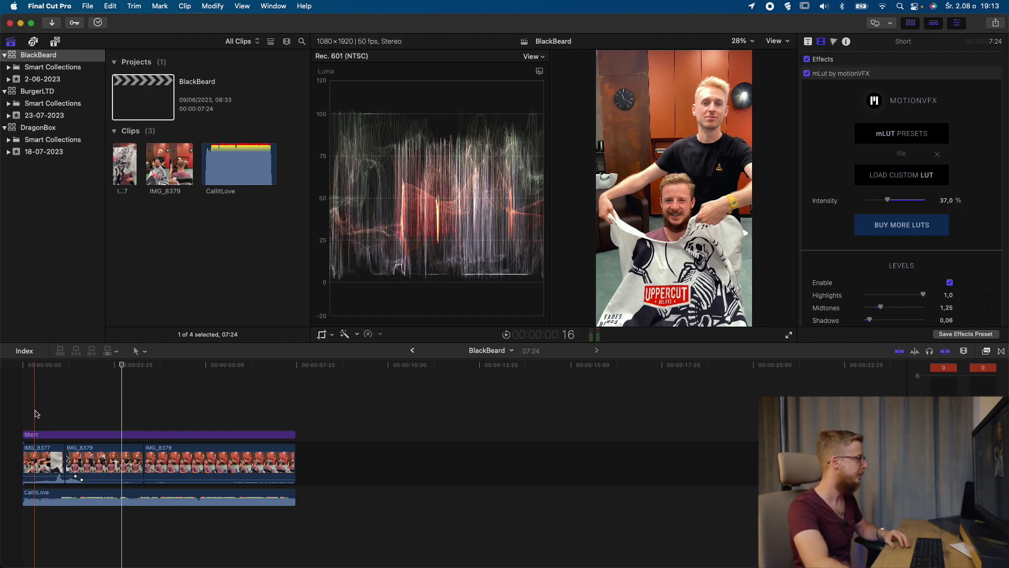
Step: Drag barbershop clip IMG_8377 from the browser onto the end of the BlackBeard timeline
{"action": "left_click", "coordinate": [125, 166]}
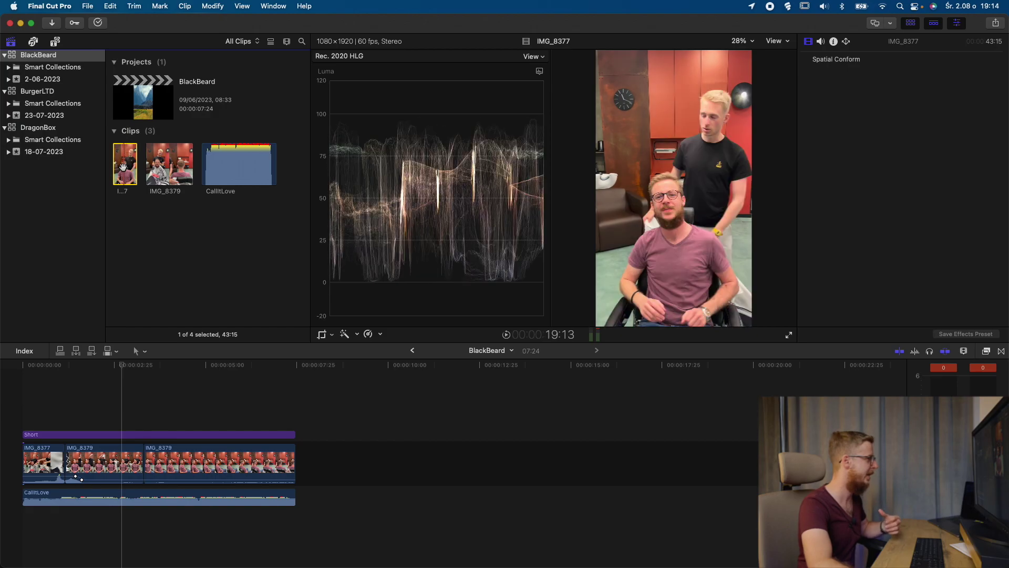
{"action": "left_click_drag", "start_coordinate": [124, 161], "coordinate": [410, 462]}
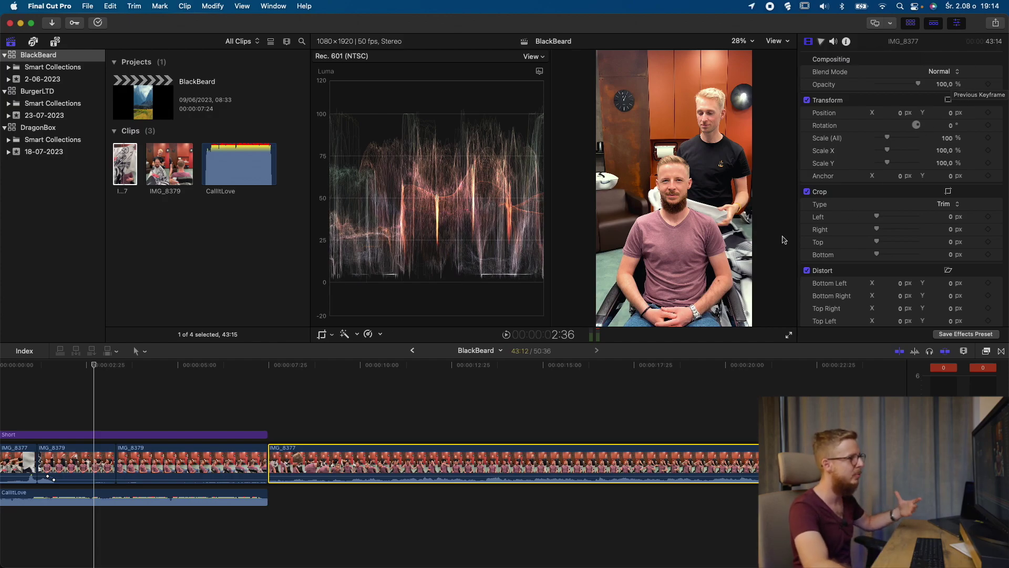
Step: Darken IMG_8377's highlights to -88% in the Color Board's Exposure controls
{"action": "left_click", "coordinate": [424, 428]}
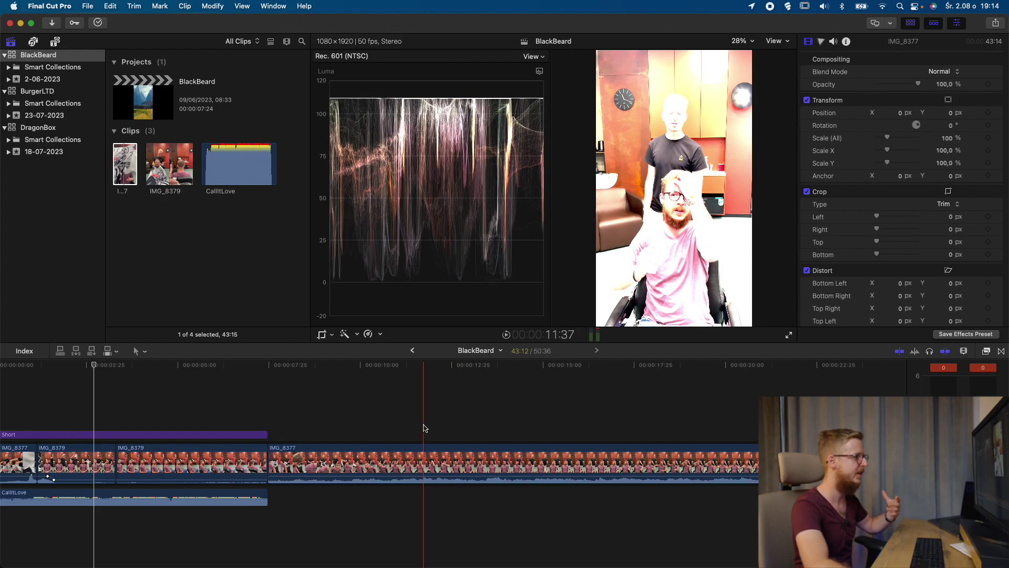
{"action": "left_click", "coordinate": [423, 453]}
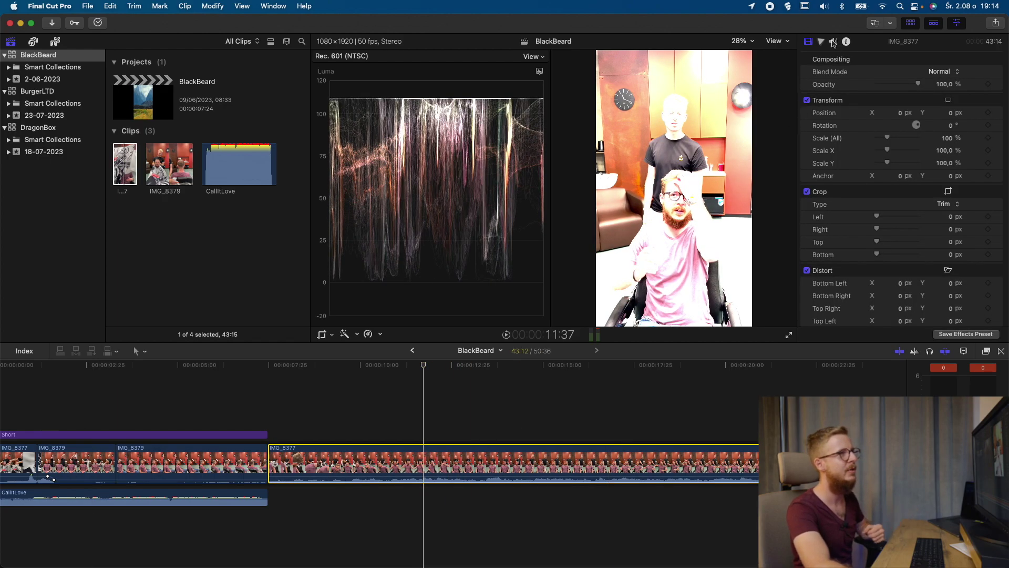
{"action": "left_click", "coordinate": [834, 42]}
{"action": "left_click", "coordinate": [822, 42]}
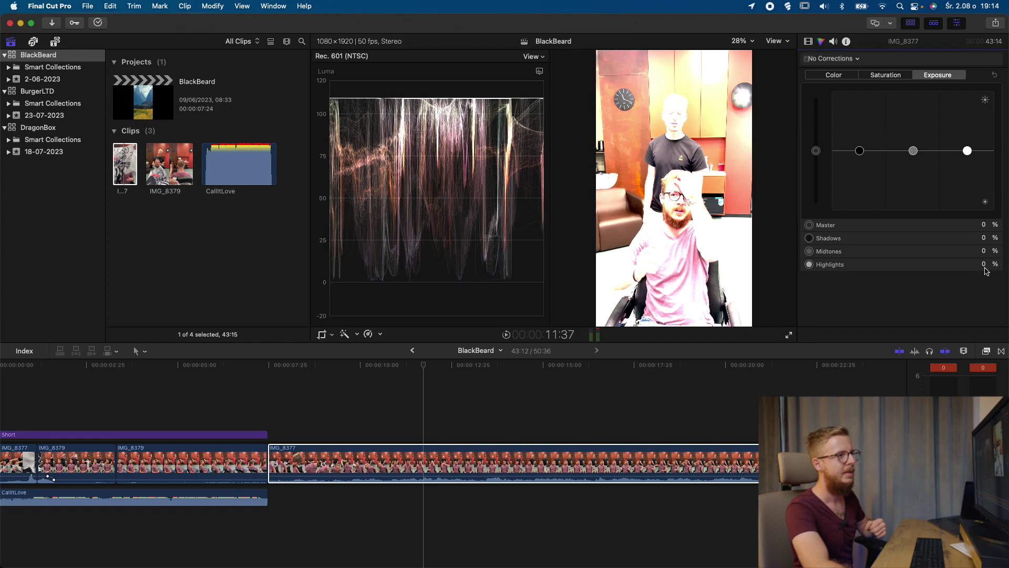
{"action": "left_click_drag", "start_coordinate": [968, 152], "coordinate": [965, 207]}
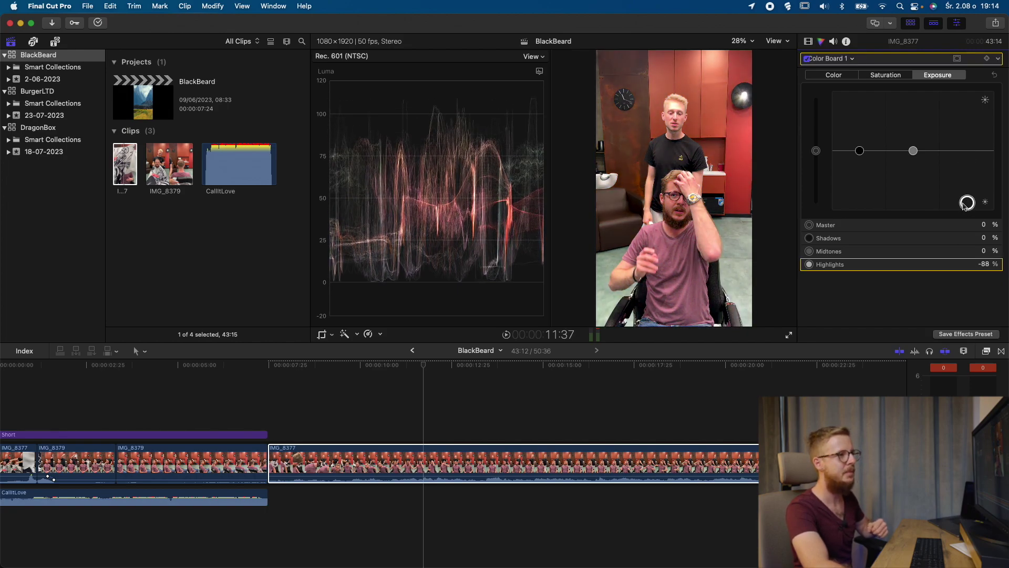
Step: Scroll along the IMG_8377 footage on the timeline and deselect the clip
{"action": "scroll", "coordinate": [425, 397], "scroll_direction": "right", "scroll_amount": 5}
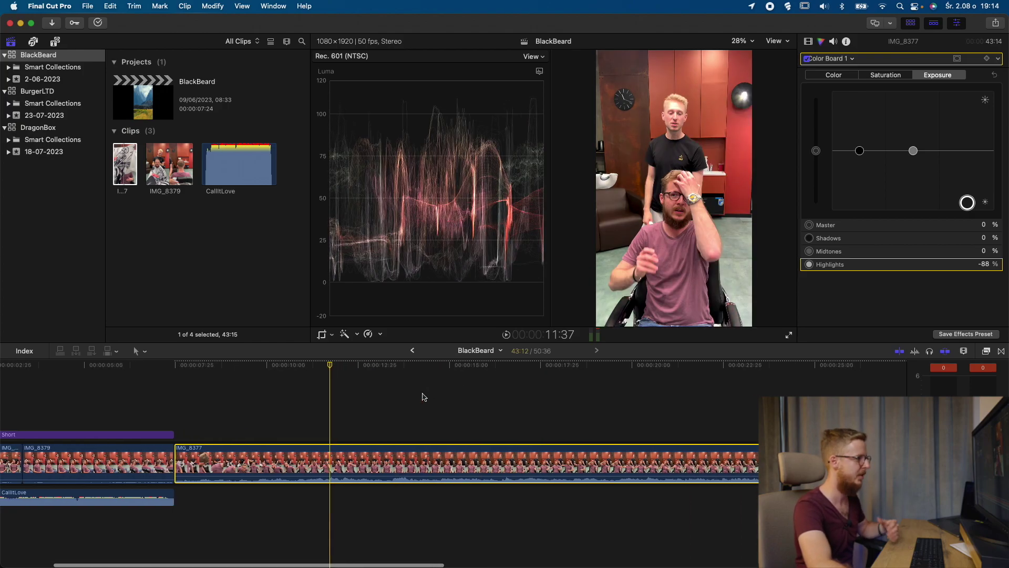
{"action": "scroll", "coordinate": [425, 397], "scroll_direction": "right", "scroll_amount": 9}
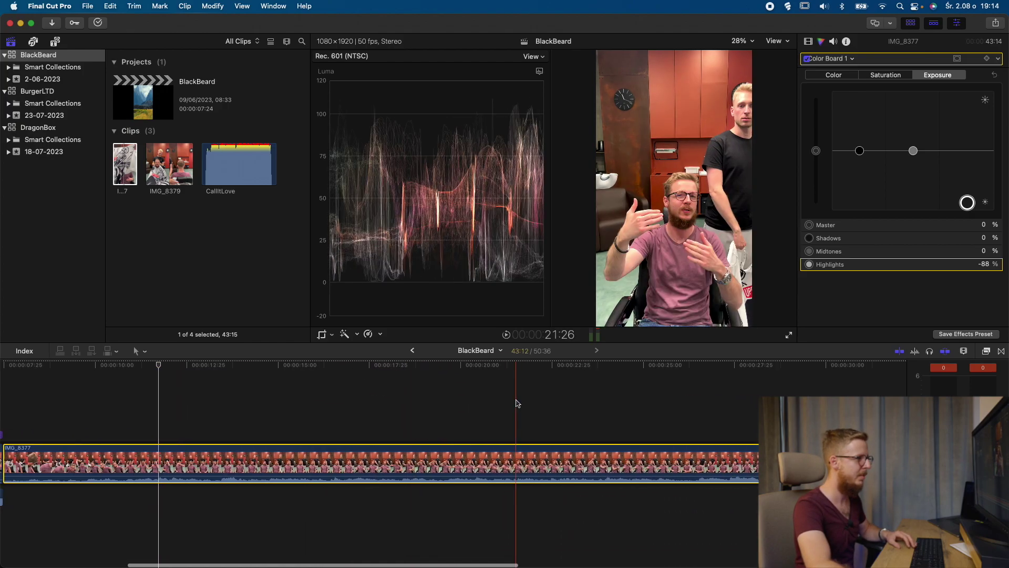
{"action": "scroll", "coordinate": [531, 402], "scroll_direction": "right", "scroll_amount": 2}
{"action": "scroll", "coordinate": [583, 402], "scroll_direction": "right", "scroll_amount": 4}
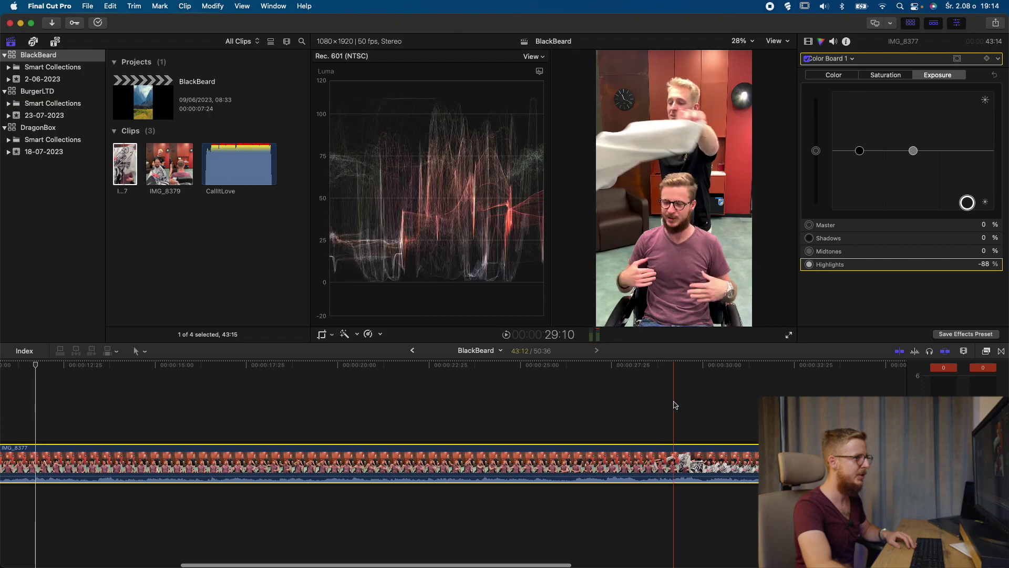
{"action": "scroll", "coordinate": [707, 404], "scroll_direction": "right", "scroll_amount": 3}
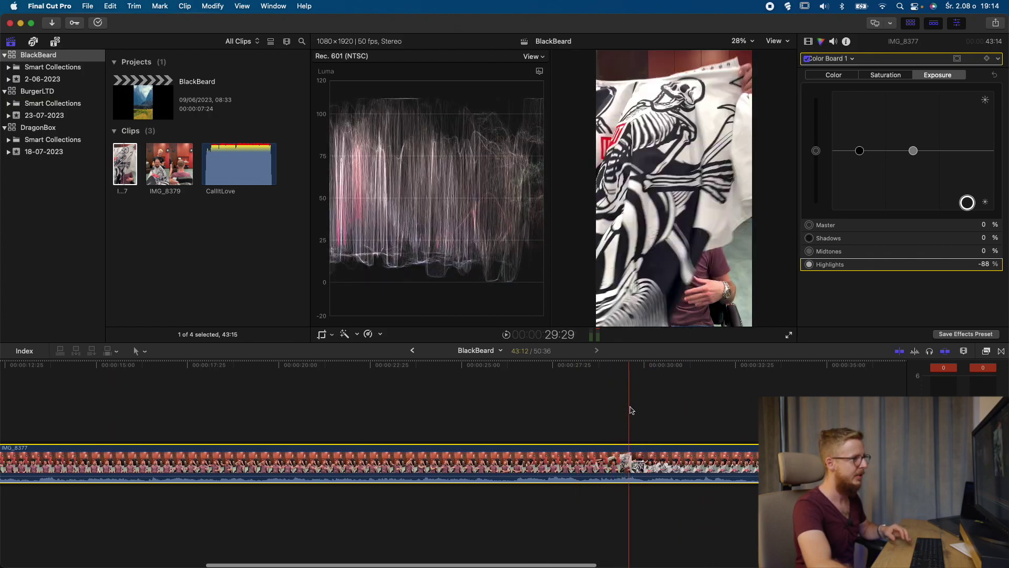
{"action": "scroll", "coordinate": [646, 409], "scroll_direction": "right", "scroll_amount": 3}
{"action": "scroll", "coordinate": [657, 410], "scroll_direction": "right", "scroll_amount": 4}
{"action": "scroll", "coordinate": [673, 412], "scroll_direction": "right", "scroll_amount": 3}
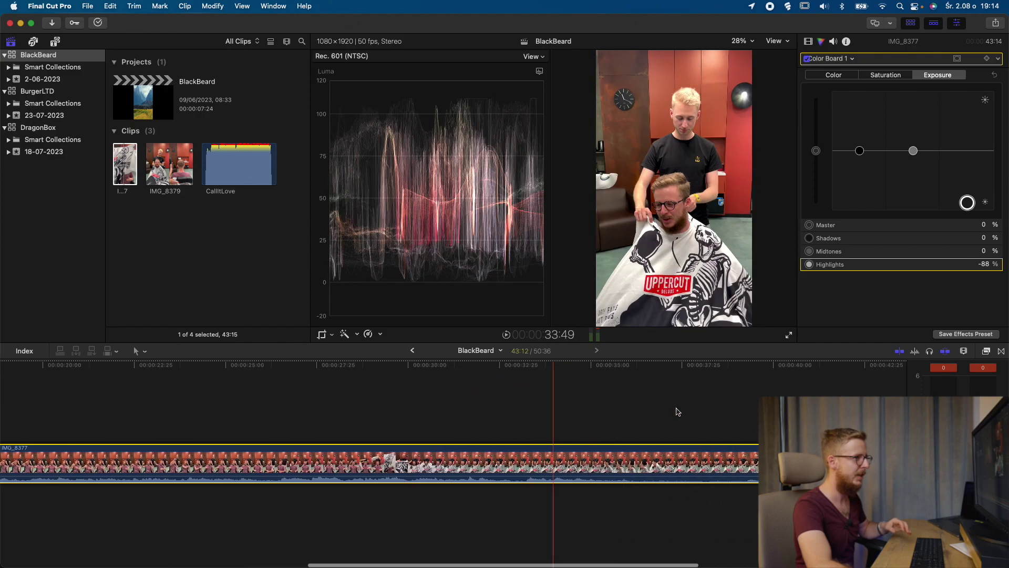
{"action": "scroll", "coordinate": [673, 412], "scroll_direction": "right", "scroll_amount": 4}
{"action": "scroll", "coordinate": [665, 414], "scroll_direction": "right", "scroll_amount": 4}
{"action": "scroll", "coordinate": [658, 415], "scroll_direction": "right", "scroll_amount": 4}
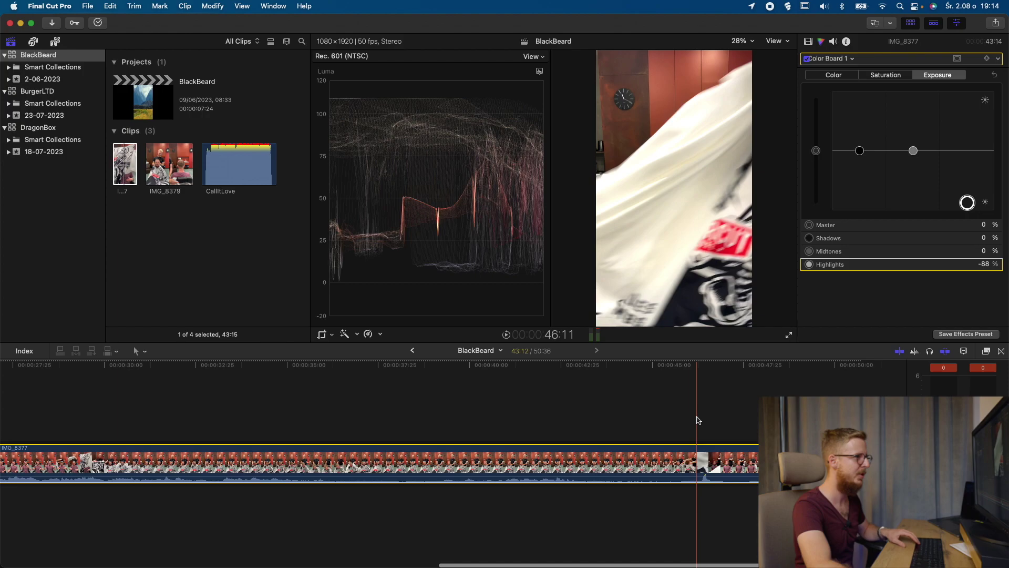
{"action": "left_click", "coordinate": [675, 425]}
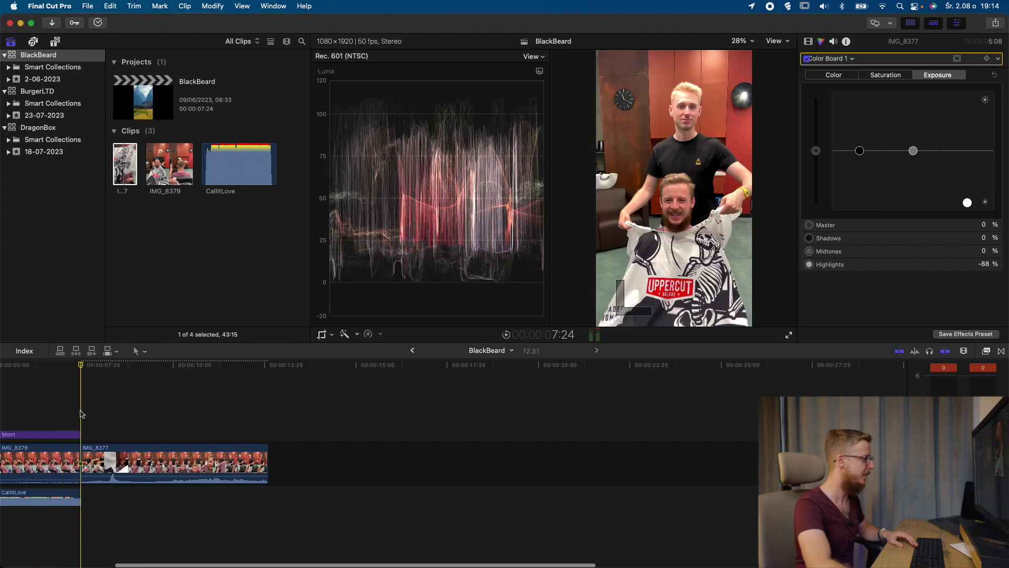
Step: Split IMG_8377 at 8:18 and delete the later piece so the timeline ends at 08:18
{"action": "key", "text": "space"}
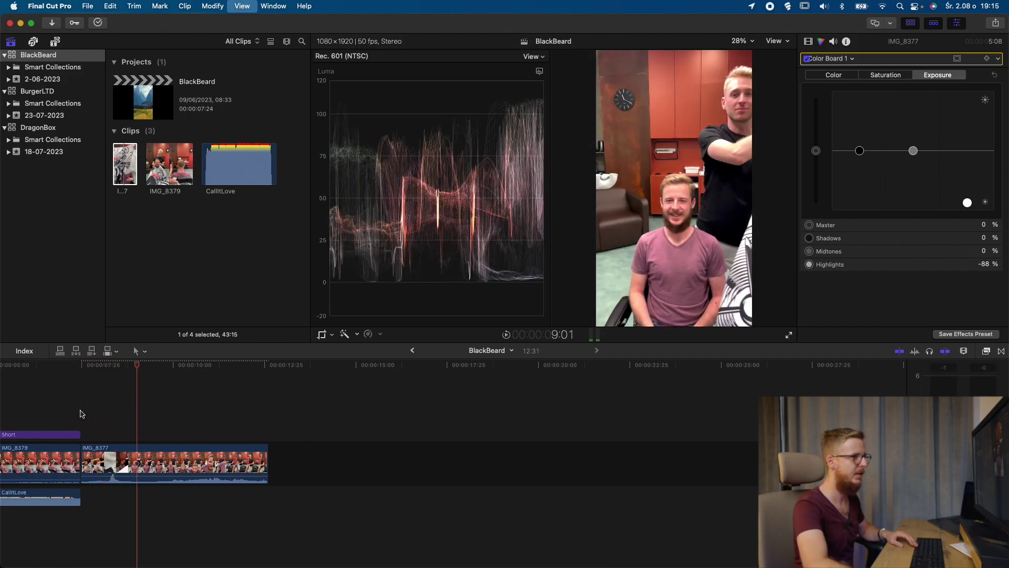
{"action": "key", "text": "space"}
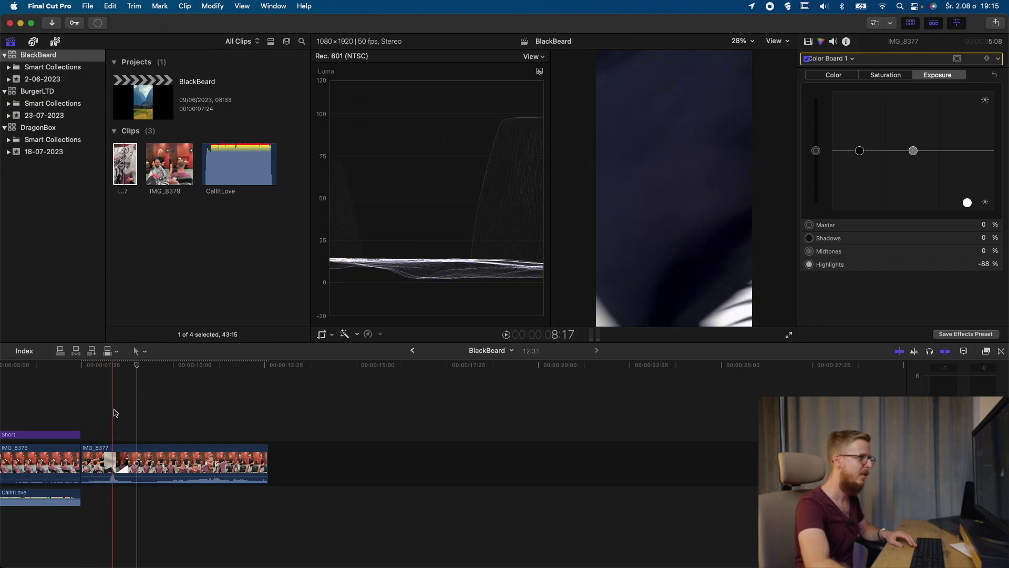
{"action": "left_click", "coordinate": [115, 412]}
{"action": "key", "text": "super+b"}
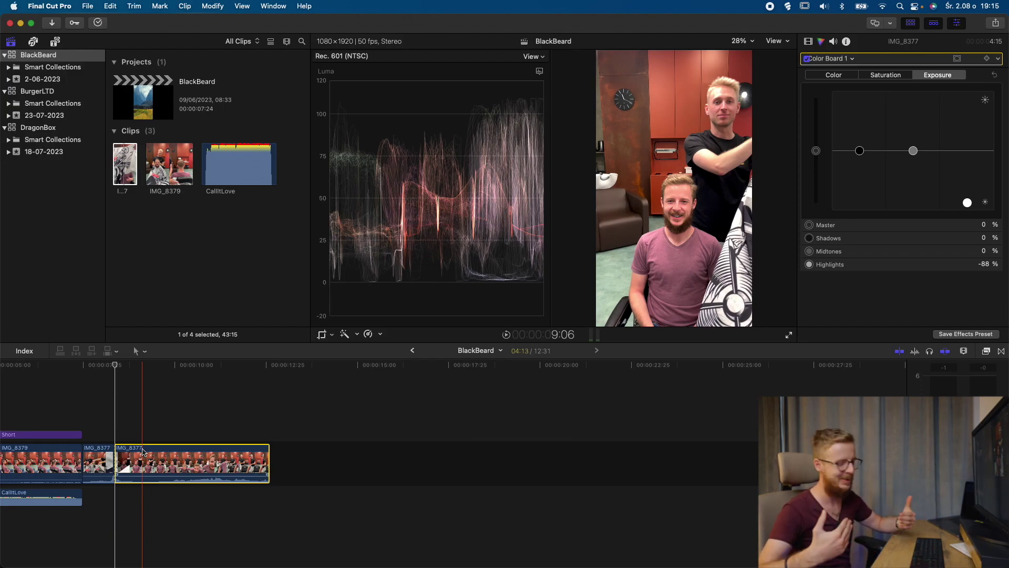
{"action": "key", "text": "Delete"}
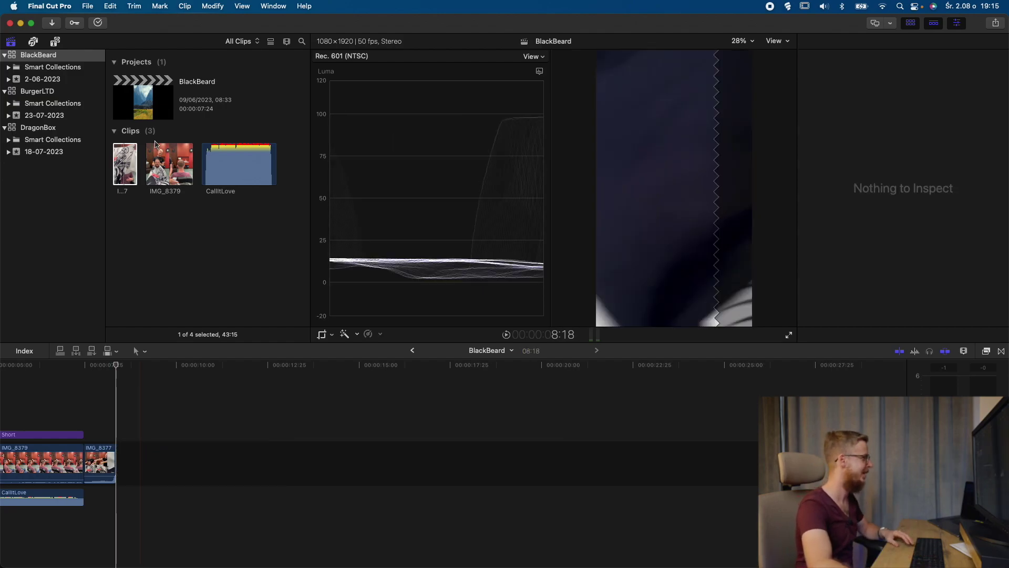
Step: Append IMG_8379 to the timeline end and darken its highlights to -89% in the Color Board
{"action": "left_click_drag", "start_coordinate": [171, 171], "coordinate": [143, 467]}
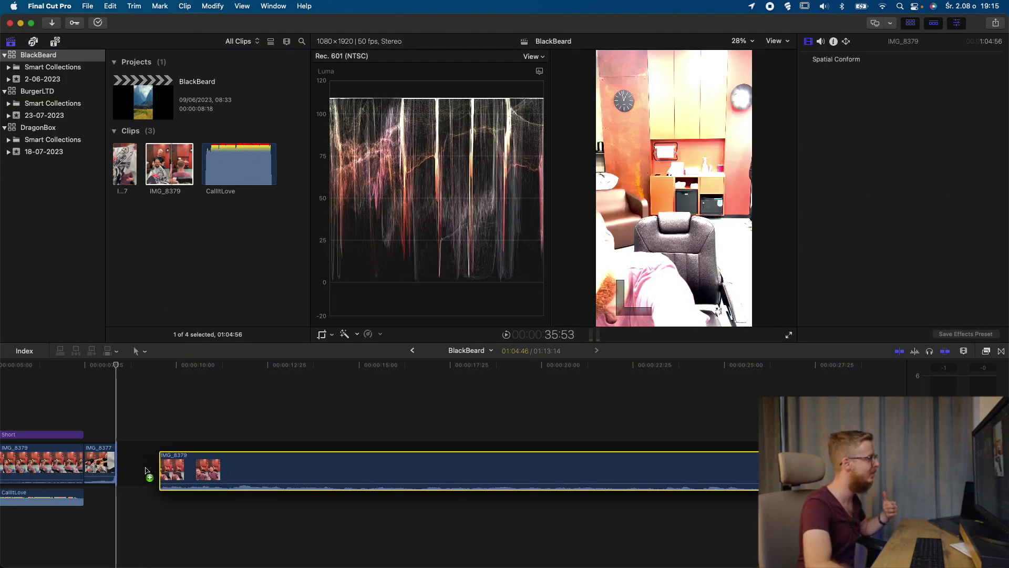
{"action": "key", "text": "super+6"}
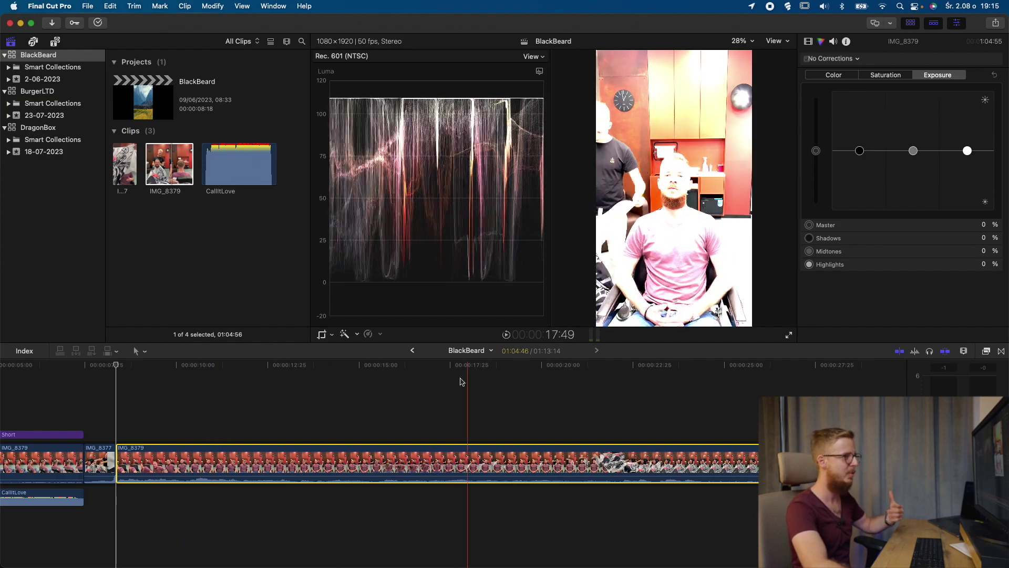
{"action": "left_click_drag", "start_coordinate": [968, 151], "coordinate": [968, 203]}
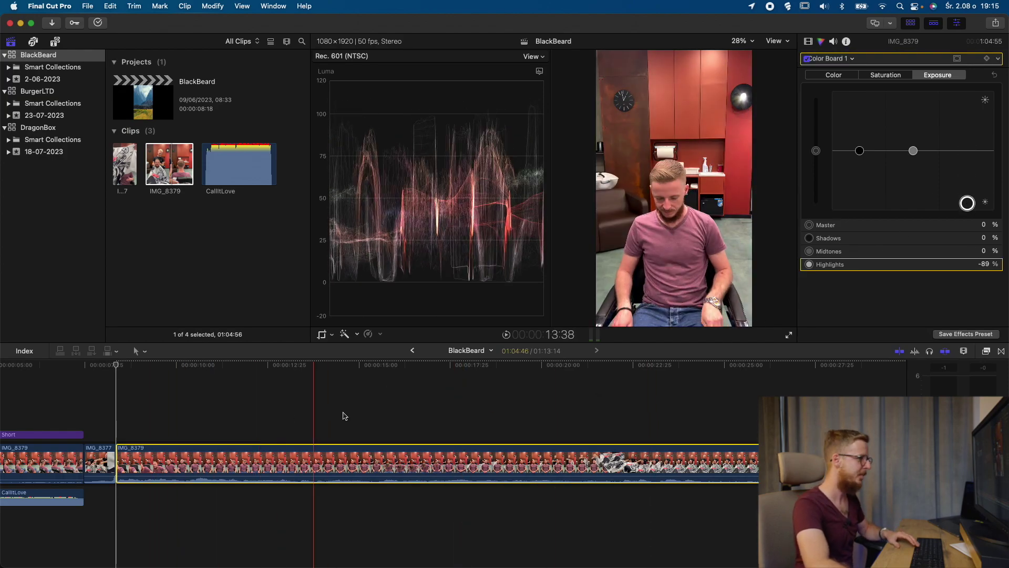
Step: Review IMG_8379 and delete its unwanted later section, leaving the project at 36:16
{"action": "left_click", "coordinate": [457, 413]}
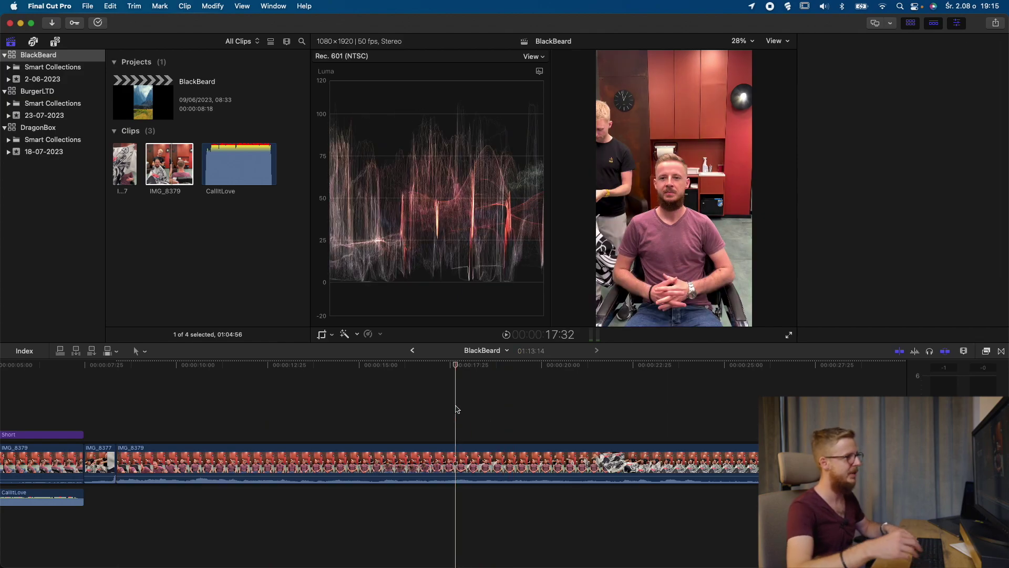
{"action": "key", "text": "space"}
{"action": "left_click", "coordinate": [562, 402]}
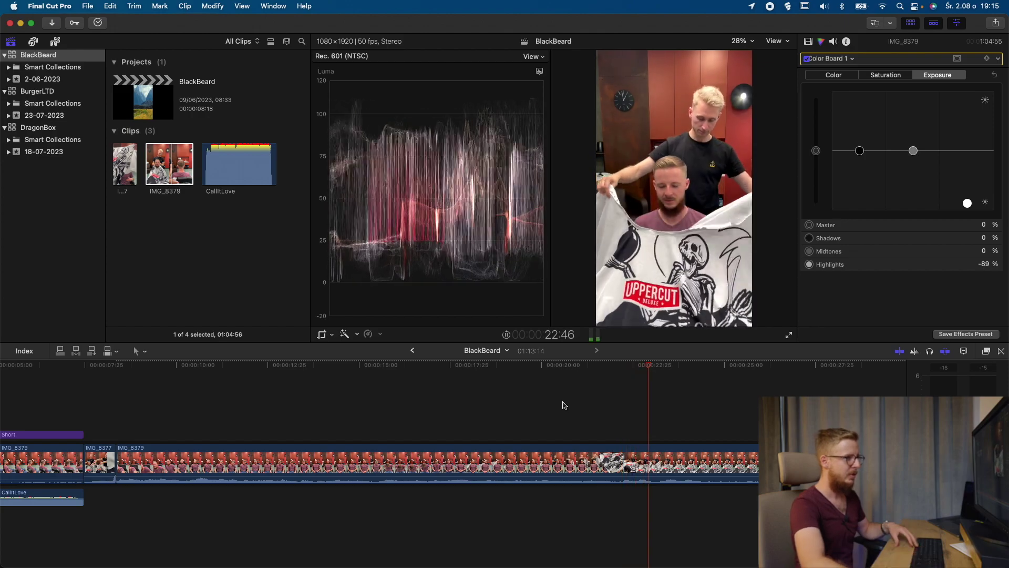
{"action": "scroll", "coordinate": [563, 405], "scroll_direction": "right", "scroll_amount": 5}
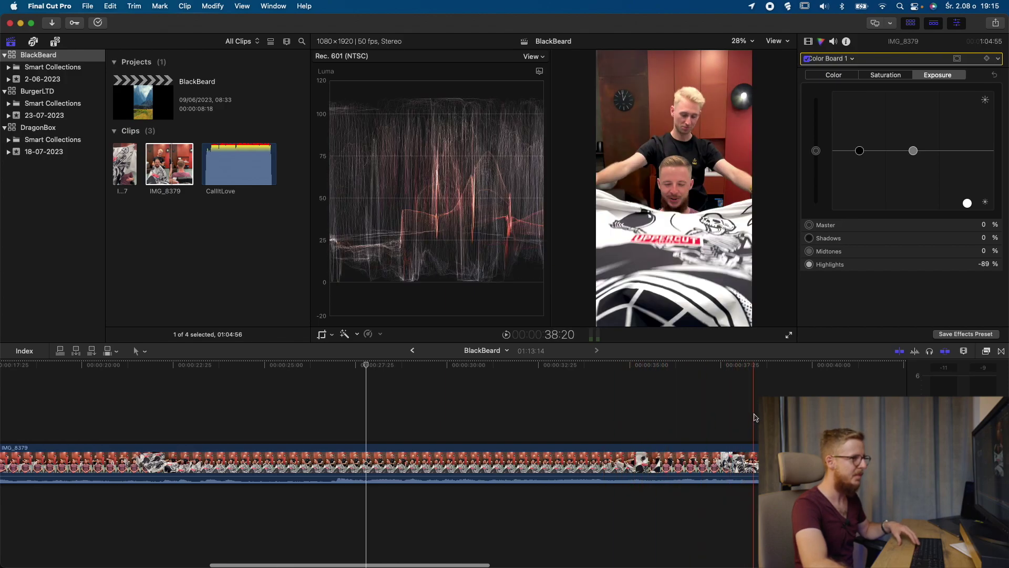
{"action": "scroll", "coordinate": [613, 423], "scroll_direction": "right", "scroll_amount": 3}
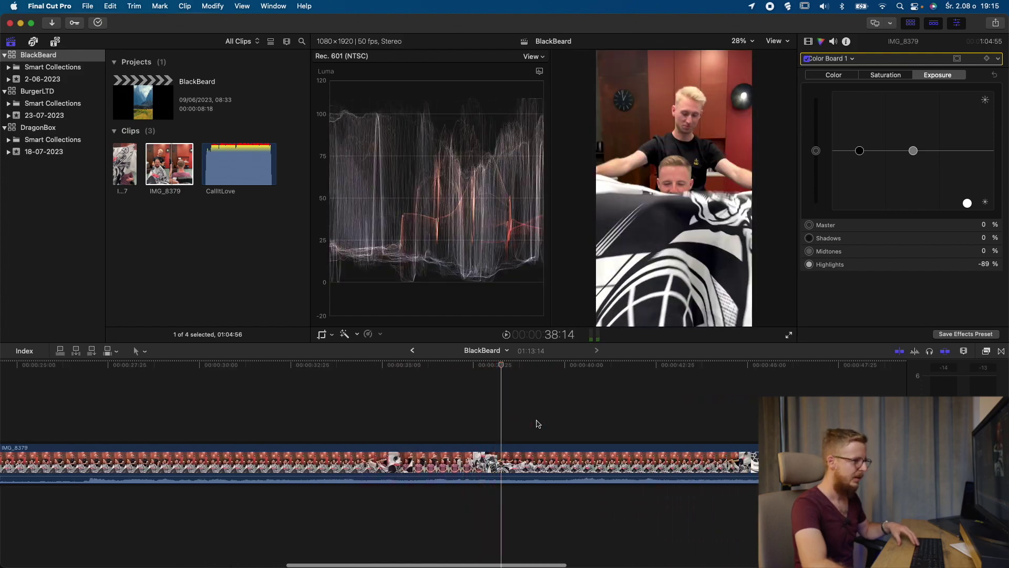
{"action": "scroll", "coordinate": [557, 421], "scroll_direction": "right", "scroll_amount": 3}
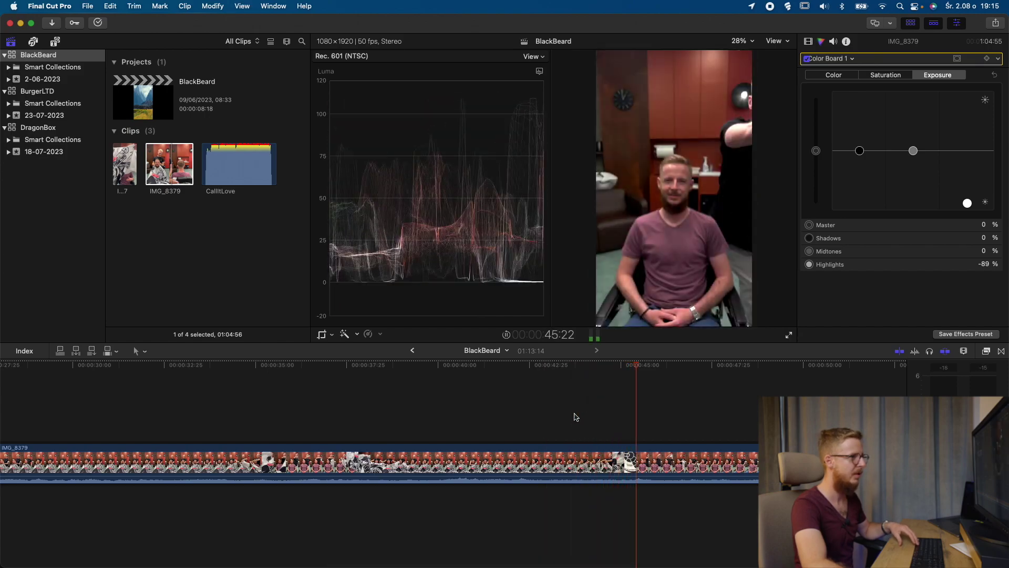
{"action": "key", "text": "space"}
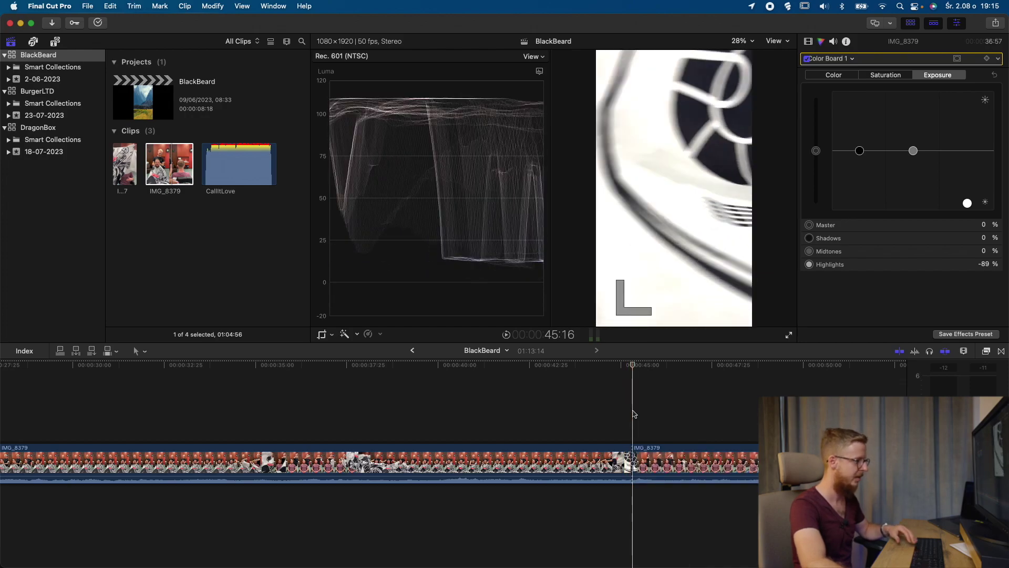
{"action": "key", "text": "Delete"}
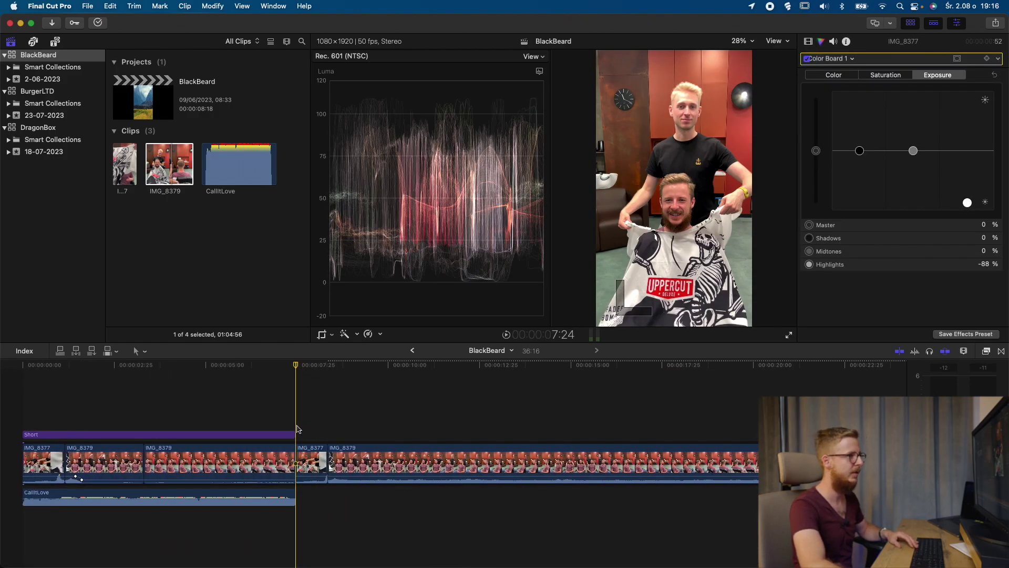
Step: Review from 7:24, then select and delete the trailing IMG_8377 and IMG_8379 clips
{"action": "key", "text": "space"}
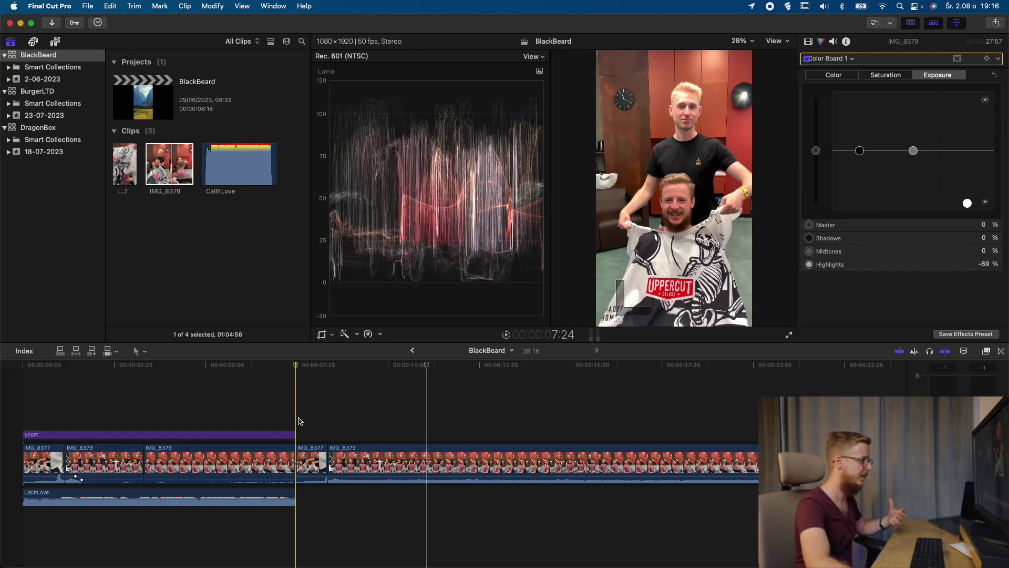
{"action": "key", "text": "space"}
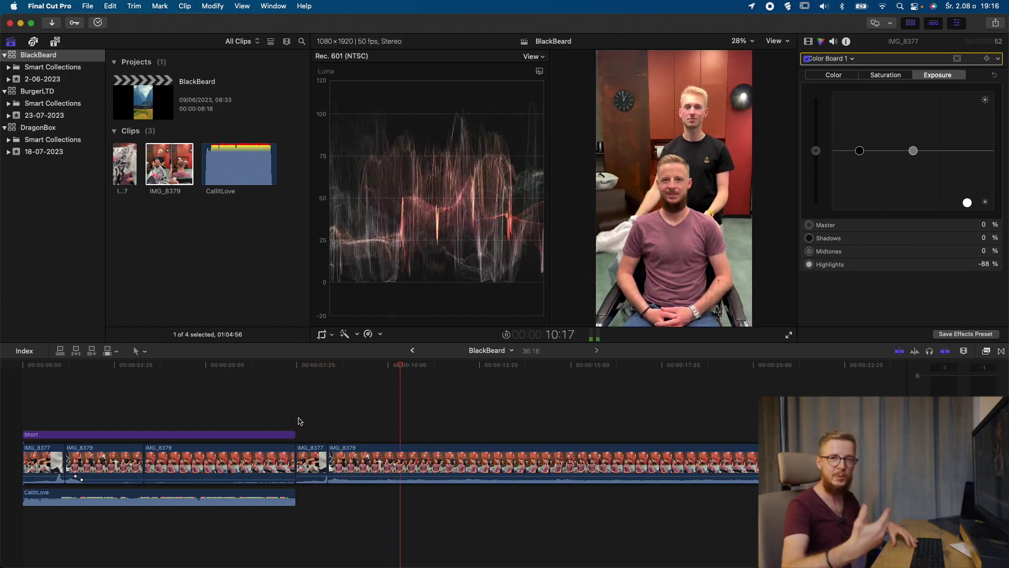
{"action": "key", "text": "space"}
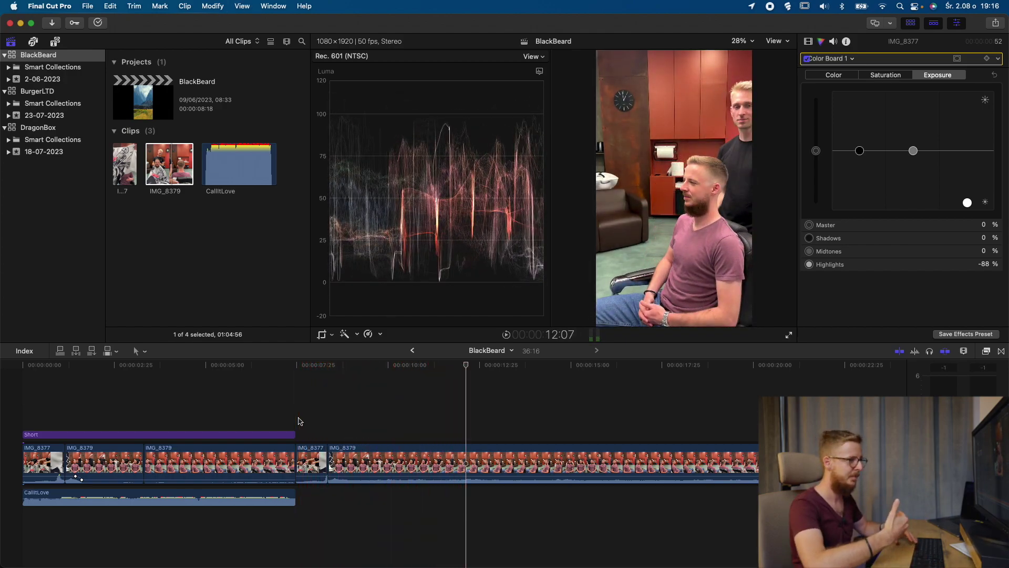
{"action": "left_click_drag", "start_coordinate": [310, 412], "coordinate": [343, 500]}
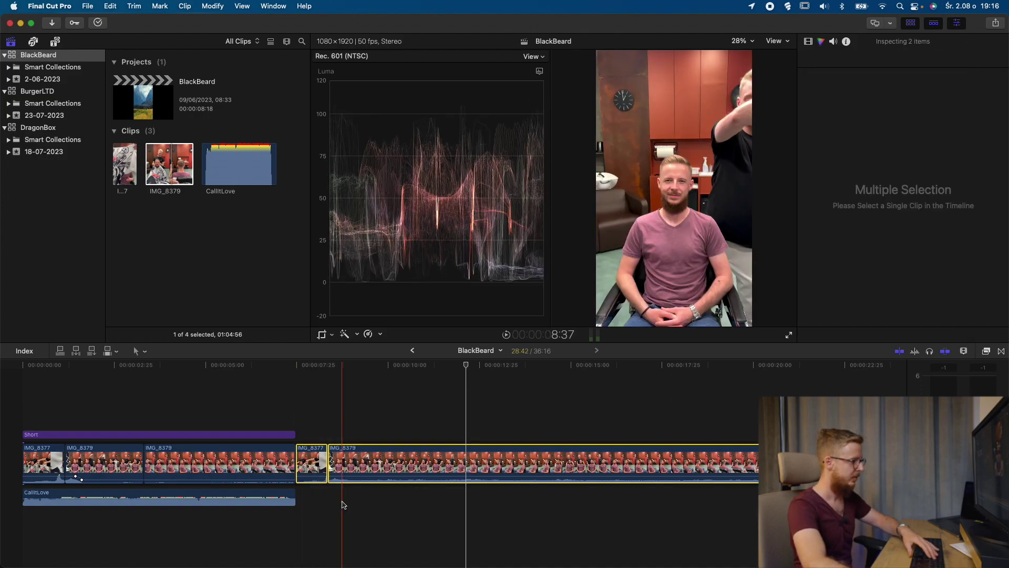
{"action": "key", "text": "Delete"}
Step: Play the finished 07:24 BlackBeard short from the beginning with its exposure correction shown
{"action": "left_click", "coordinate": [15, 404]}
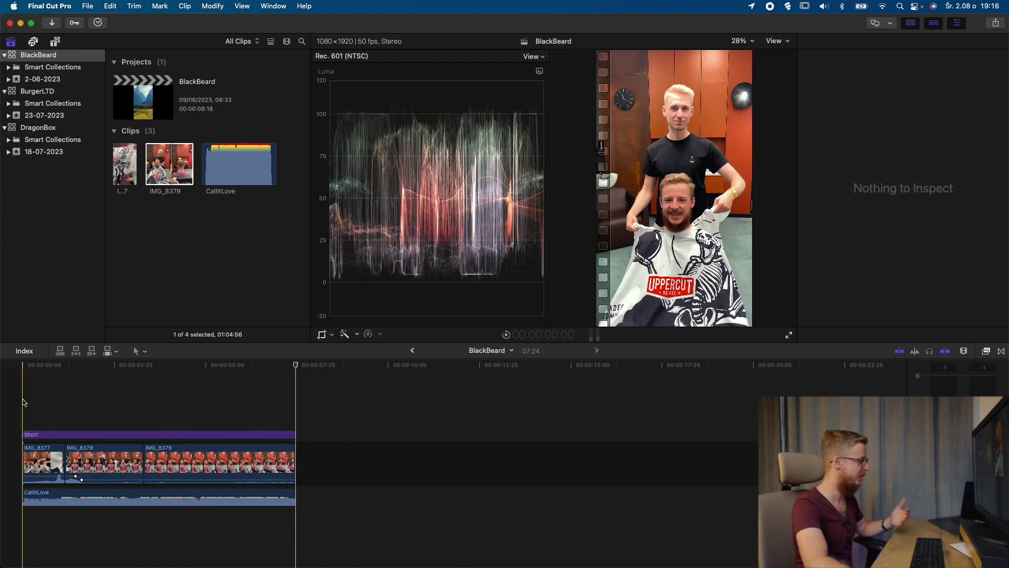
{"action": "key", "text": "super+4"}
{"action": "key", "text": "space"}
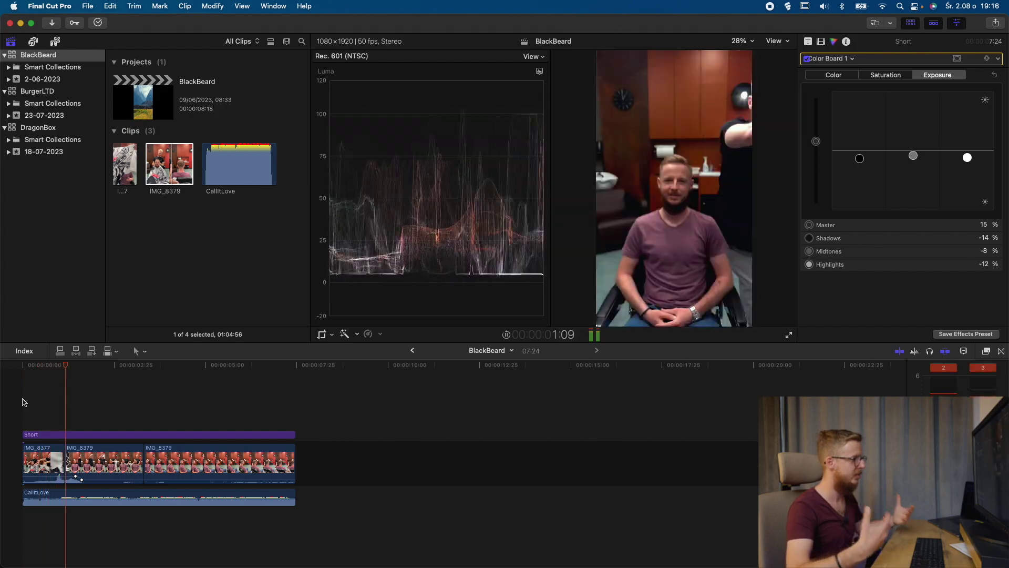